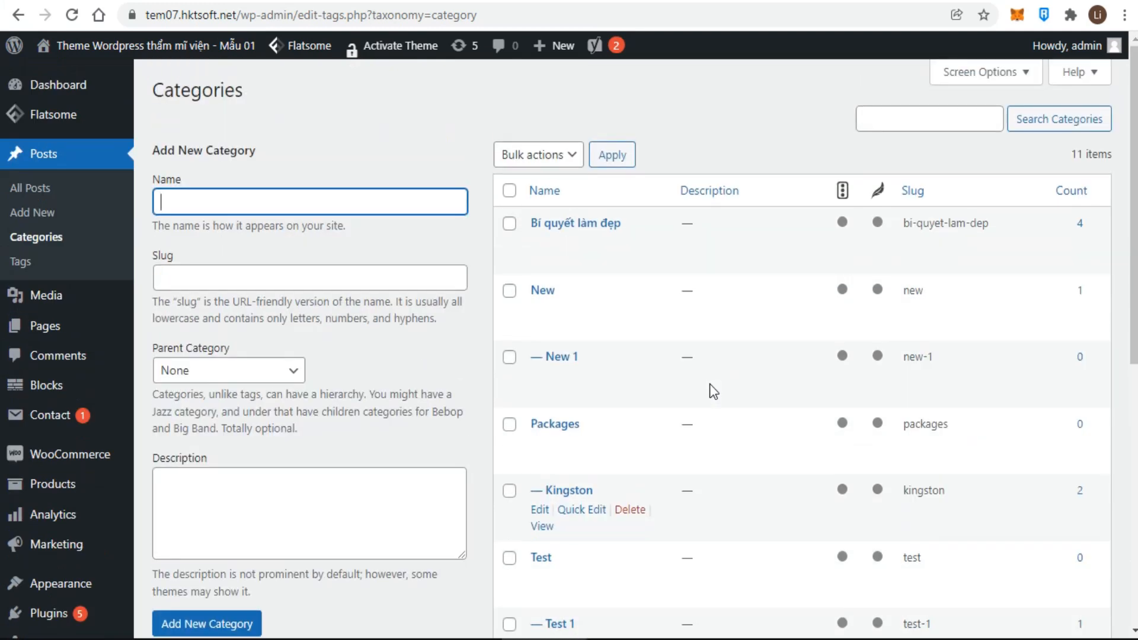
# - Enter category name '7 - Day Capital City Package', slug capital-city-package, parent Packages, description 'test'
pyautogui.click(354, 108)
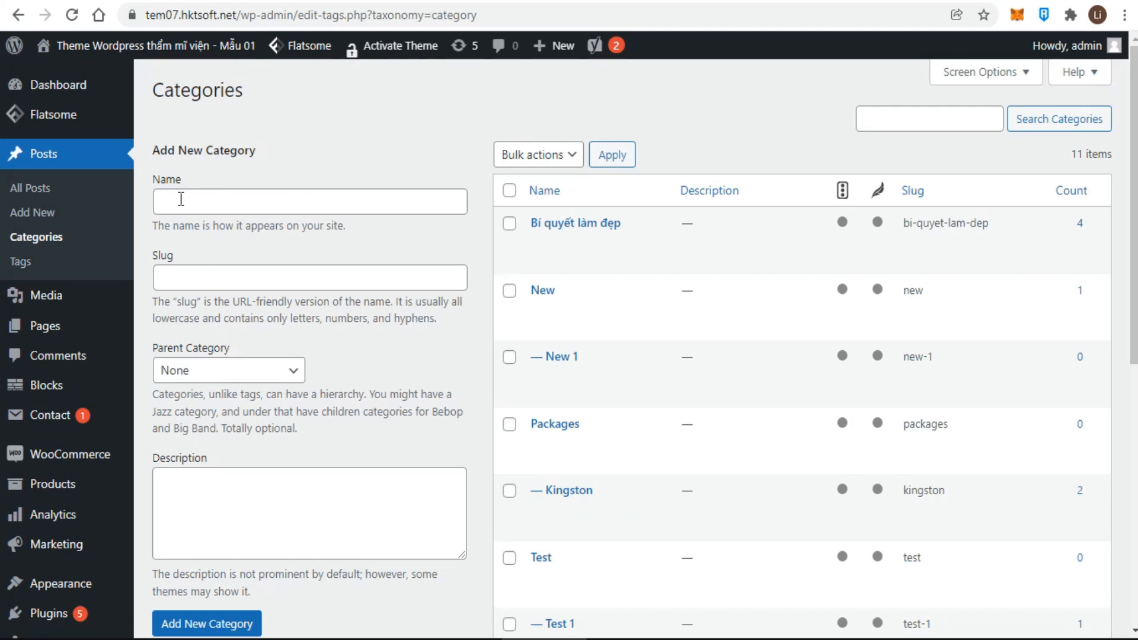
pyautogui.click(181, 199)
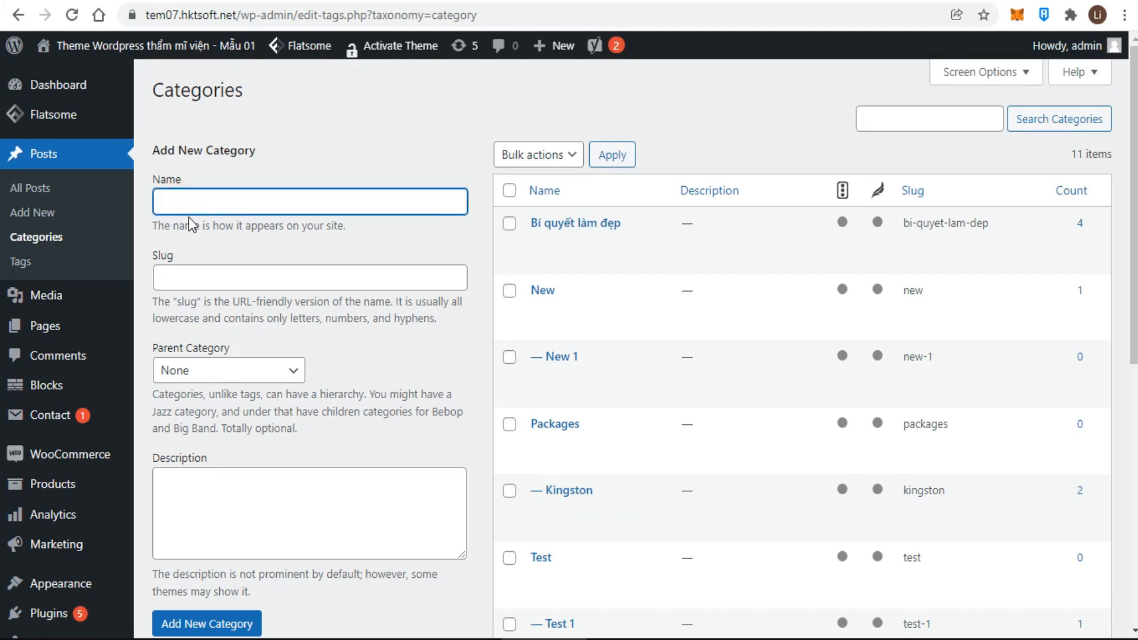
pyautogui.write('7 - Day Capital City Package')
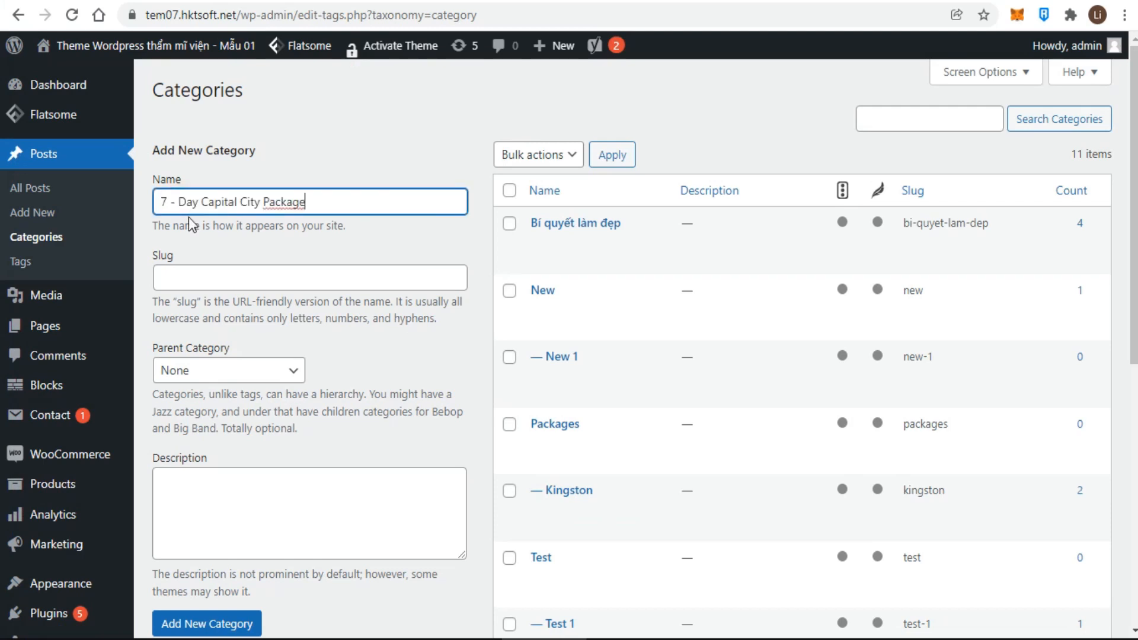
pyautogui.click(394, 246)
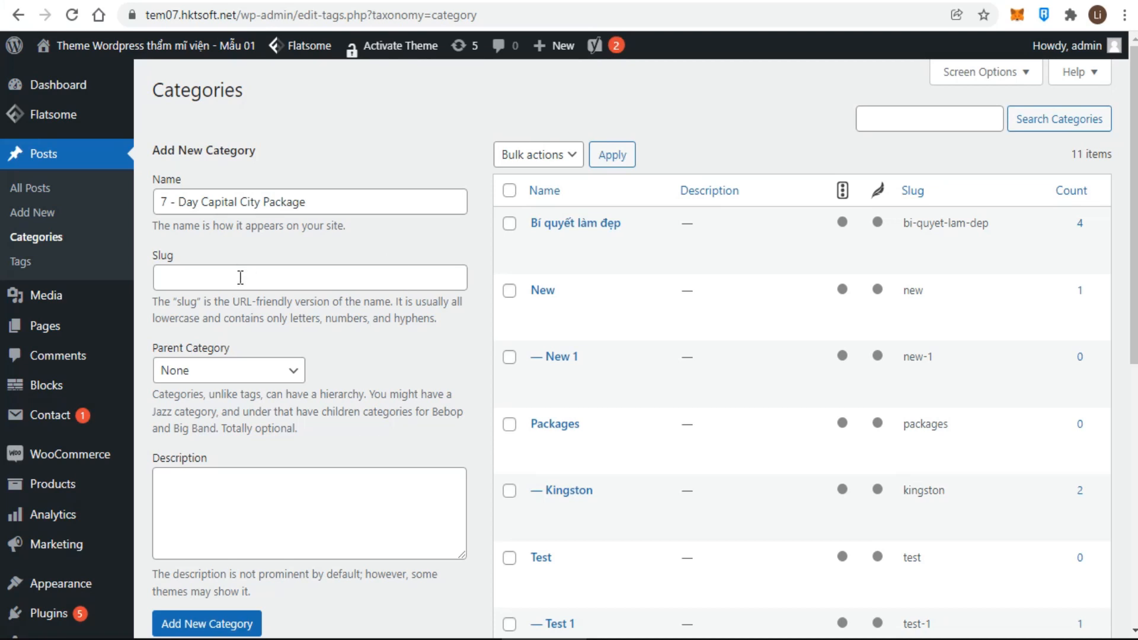
pyautogui.click(240, 277)
pyautogui.write('ca')
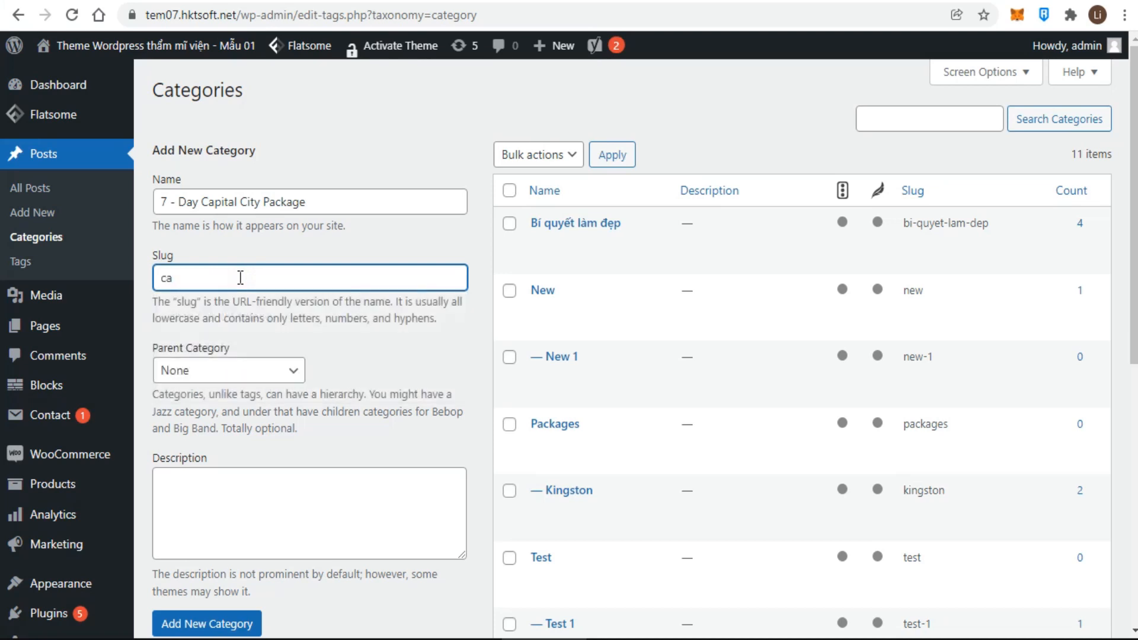
pyautogui.write('pital-city-package')
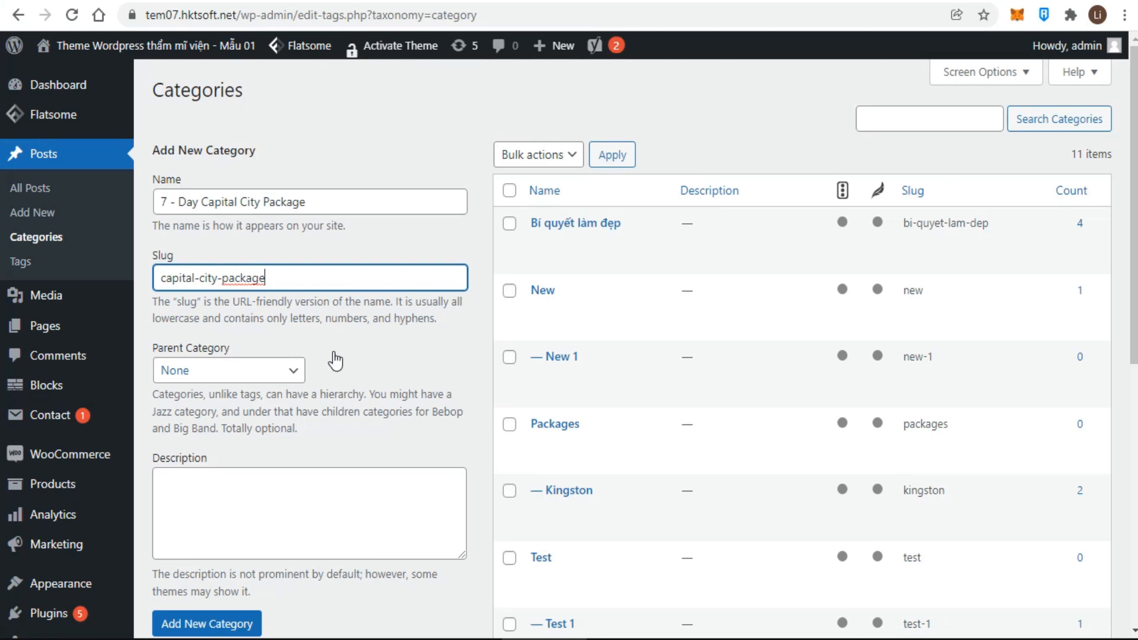
pyautogui.click(291, 373)
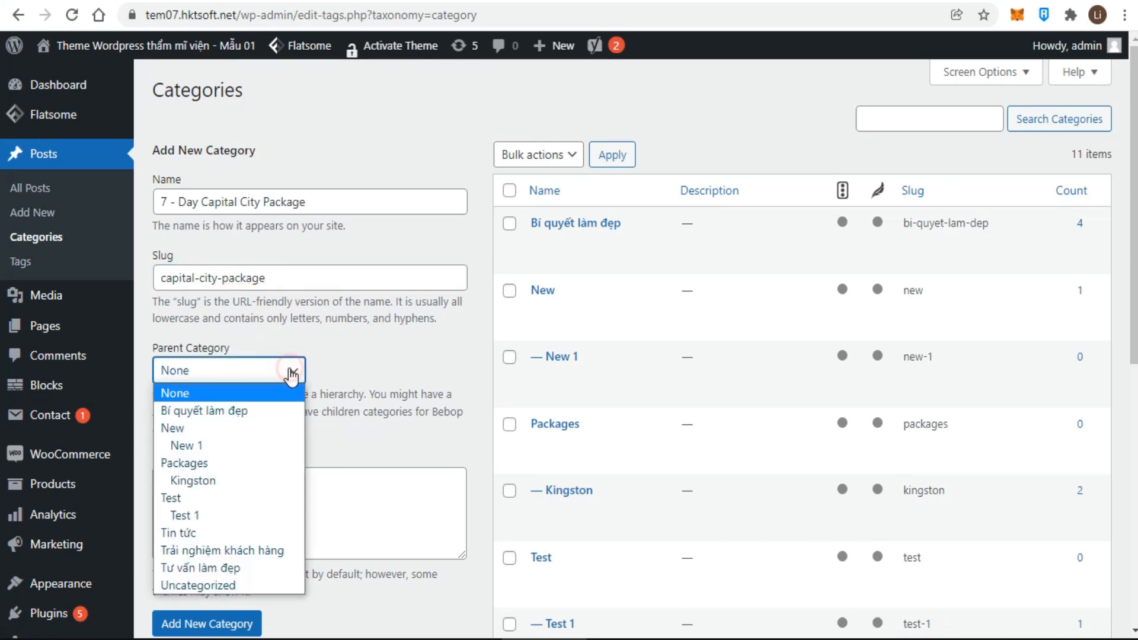
pyautogui.click(184, 463)
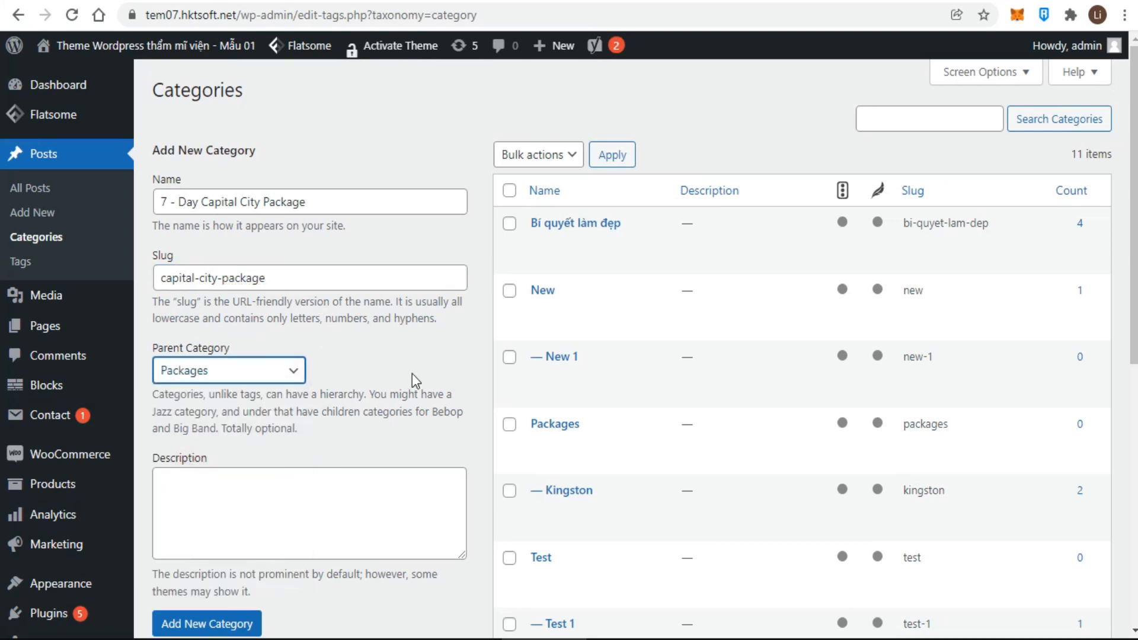
pyautogui.click(309, 486)
pyautogui.write('te')
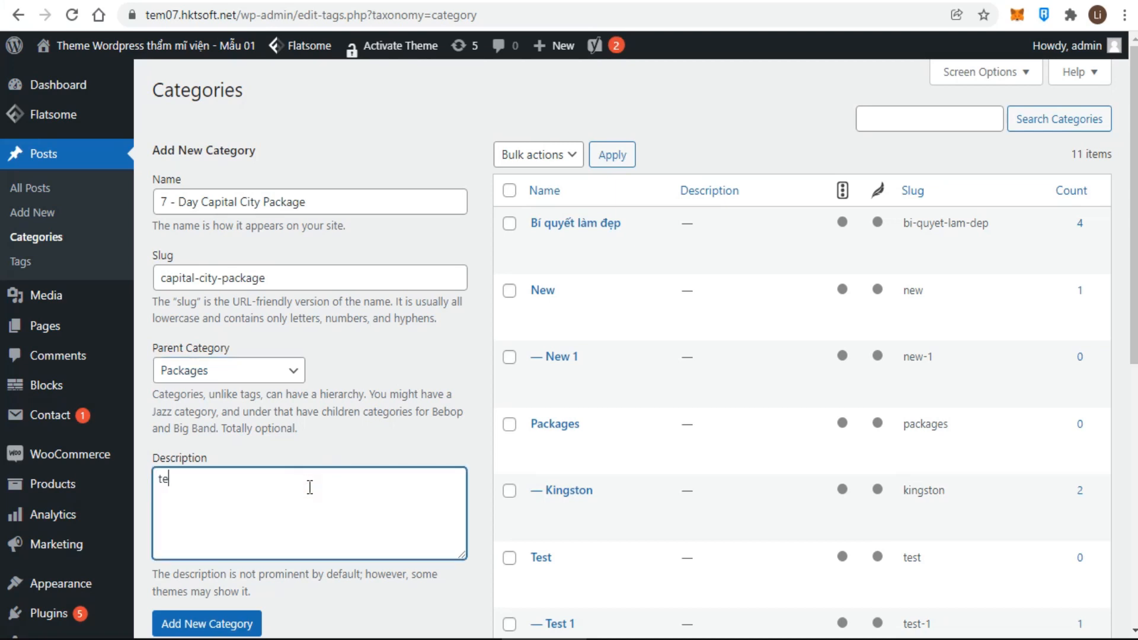
pyautogui.write('st')
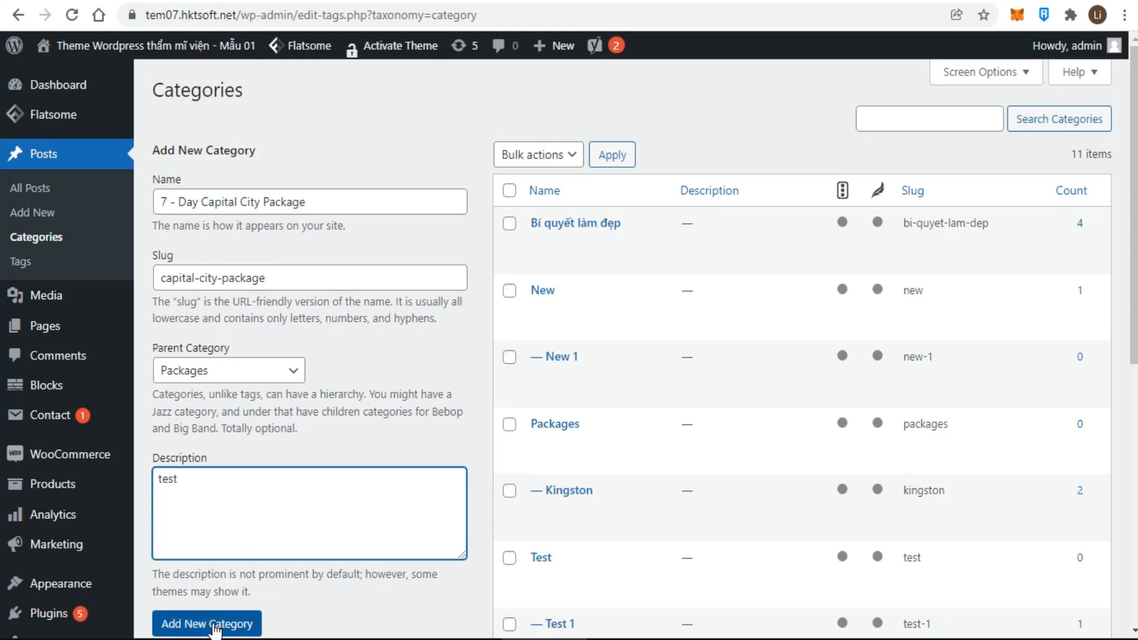
# - Save the new 7 – Day Capital City Package category under Packages
pyautogui.click(214, 630)
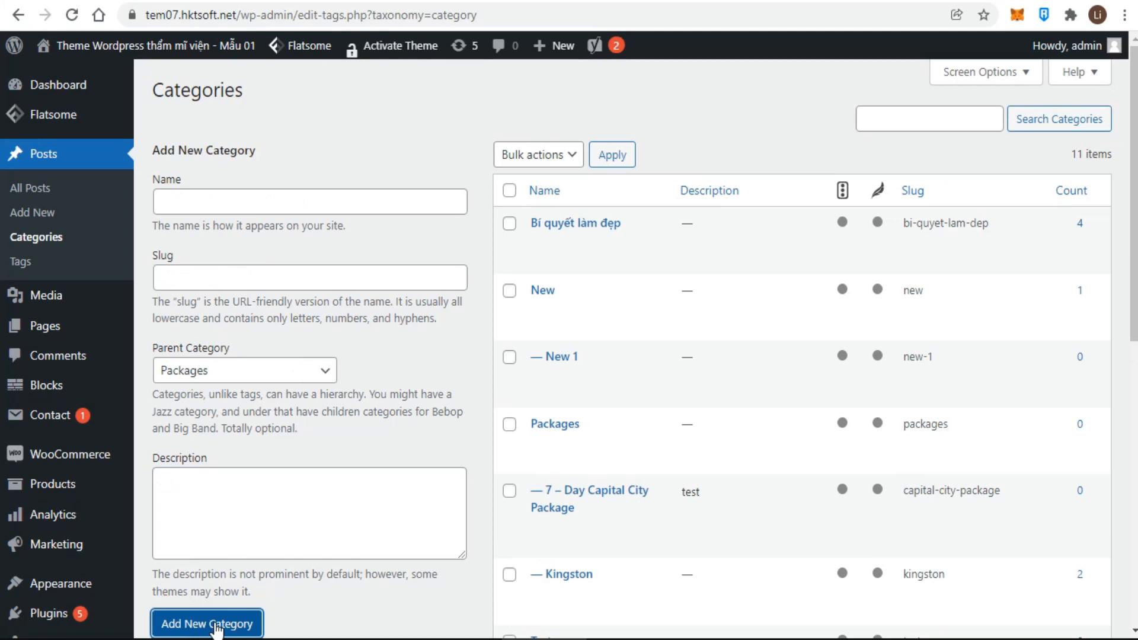
pyautogui.moveTo(569, 512)
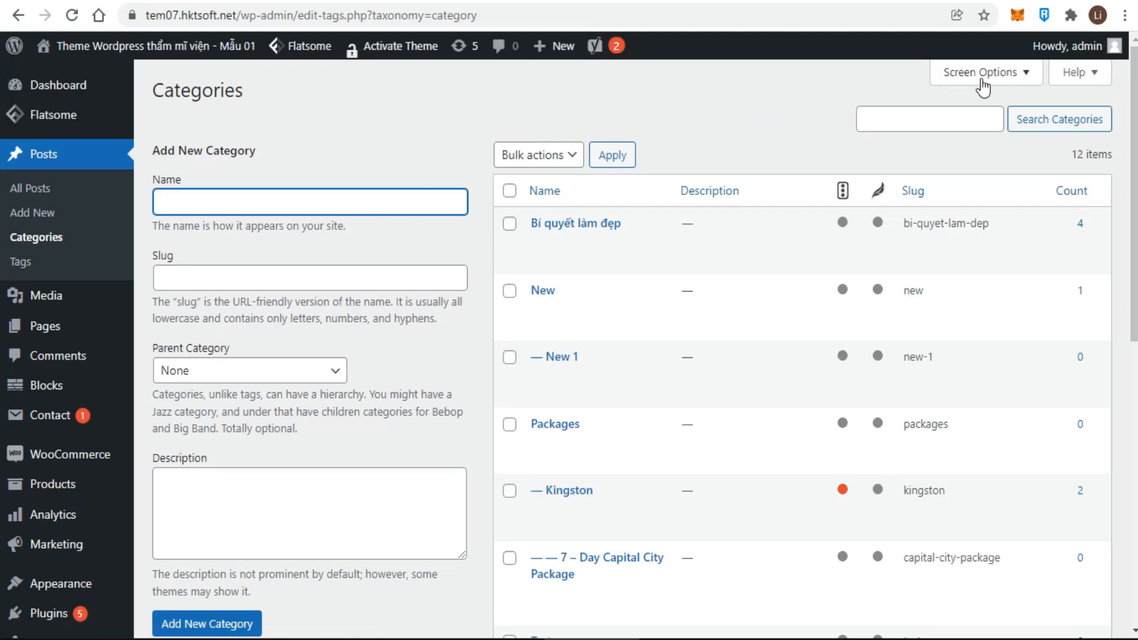
pyautogui.click(980, 74)
pyautogui.click(333, 162)
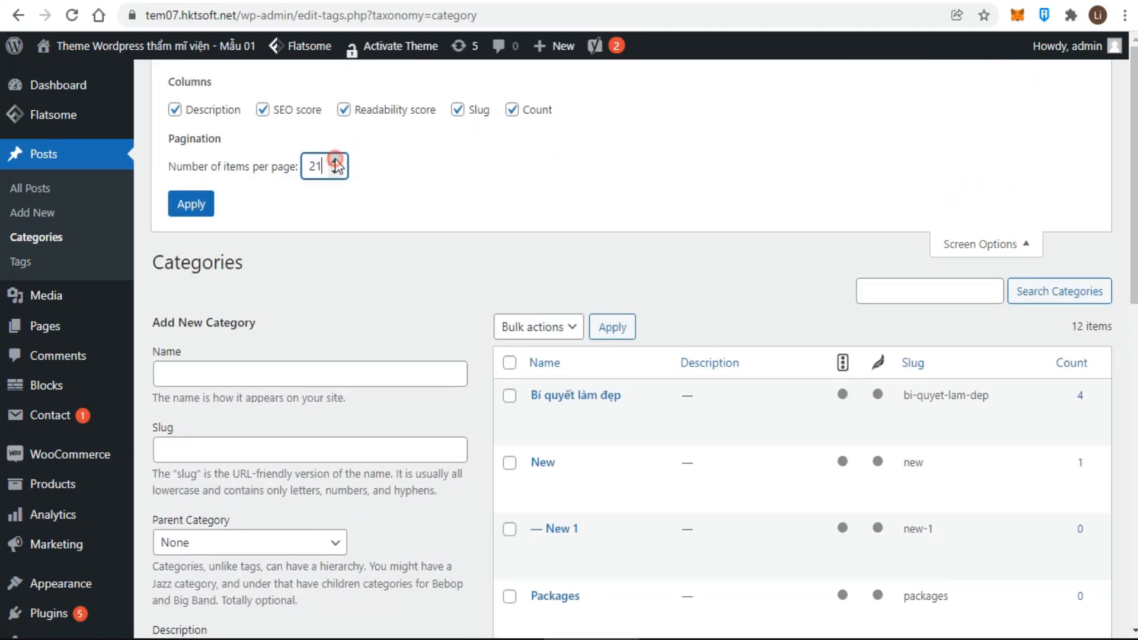
pyautogui.click(334, 171)
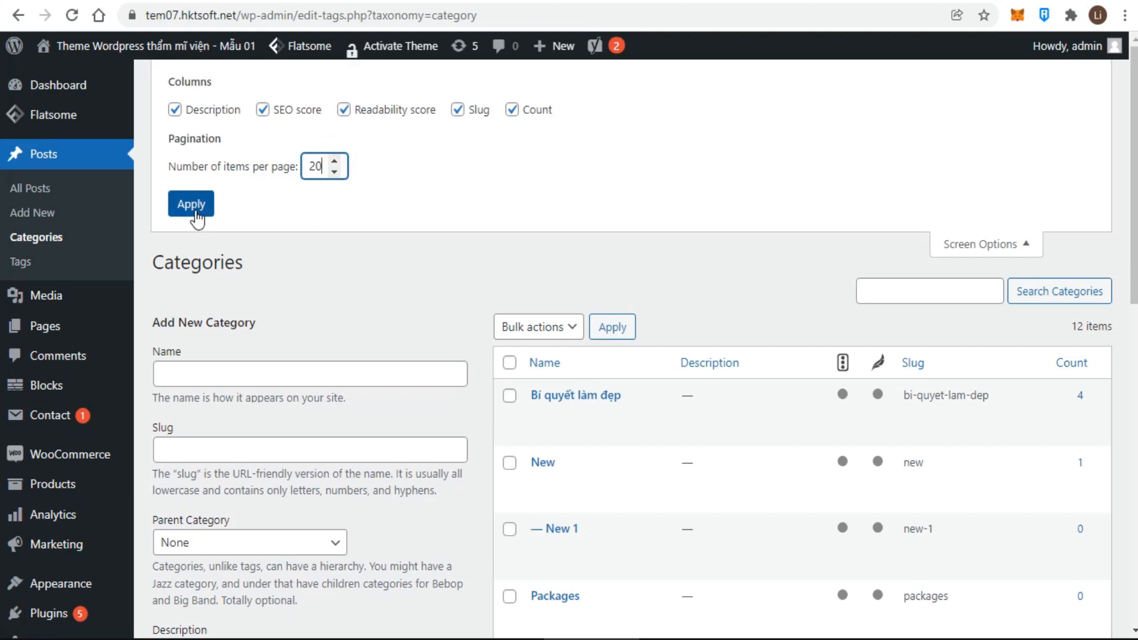
pyautogui.click(193, 209)
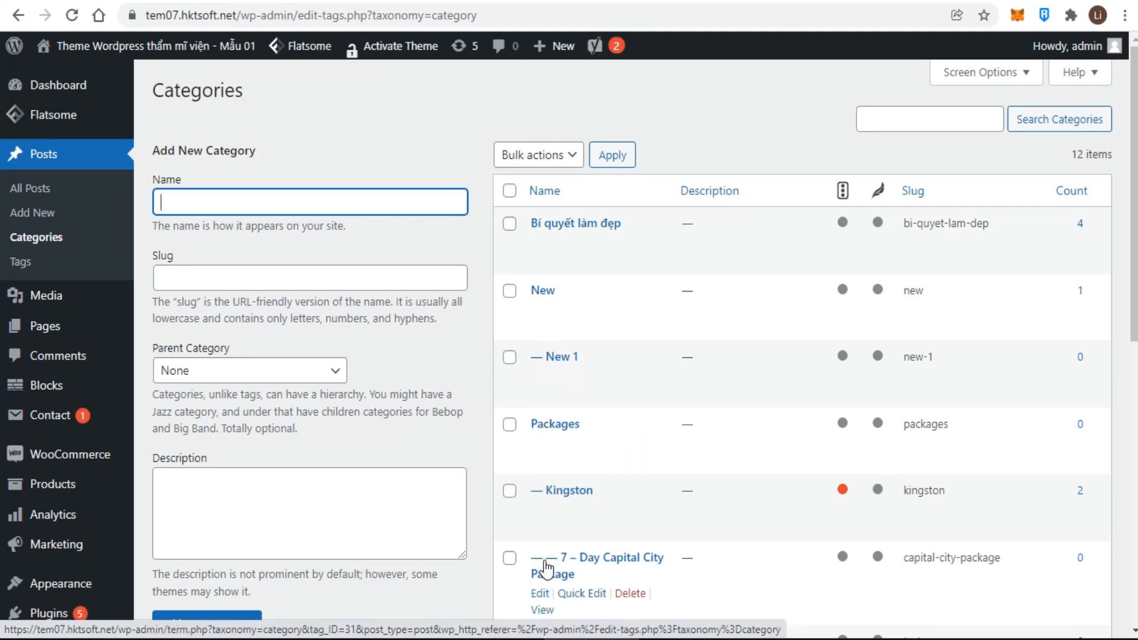
pyautogui.scroll(-2, 551, 533)
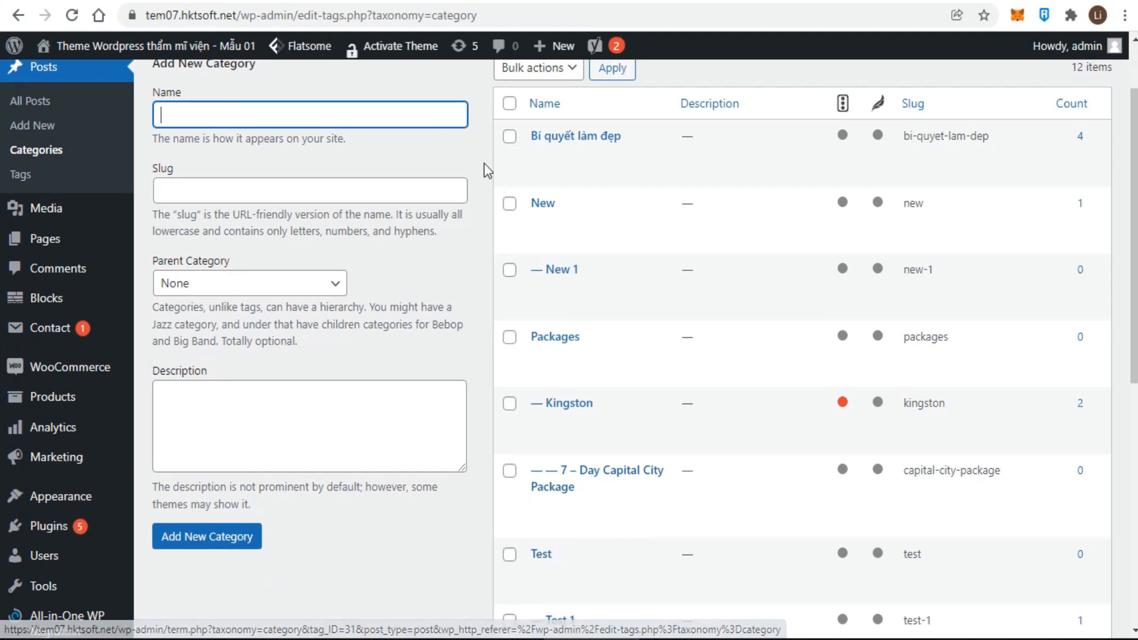
pyautogui.click(541, 104)
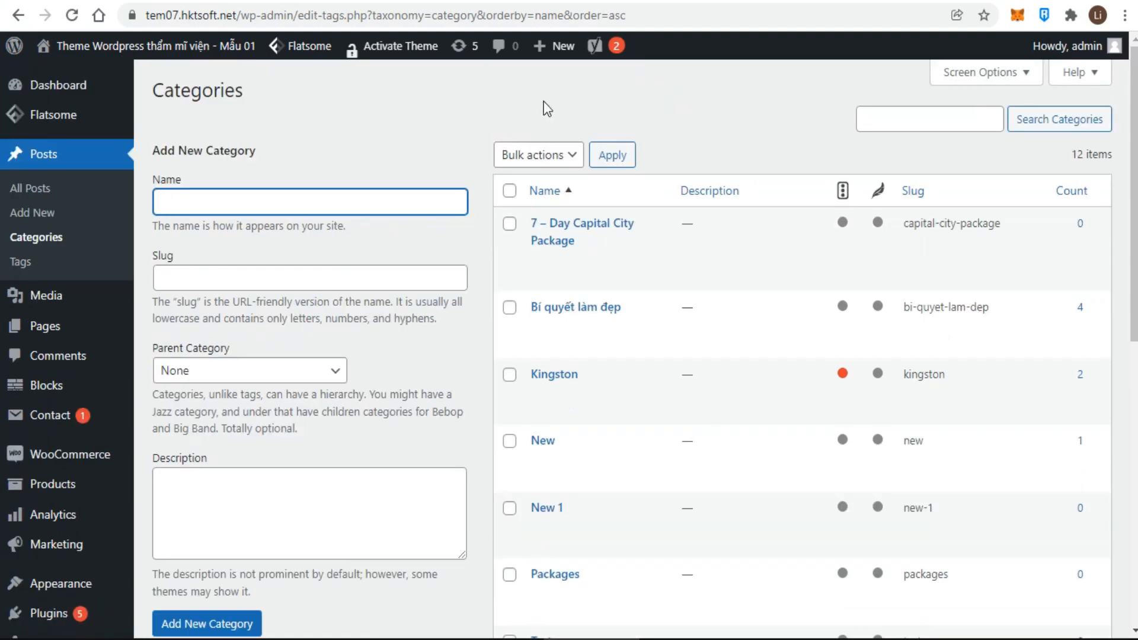
pyautogui.click(542, 193)
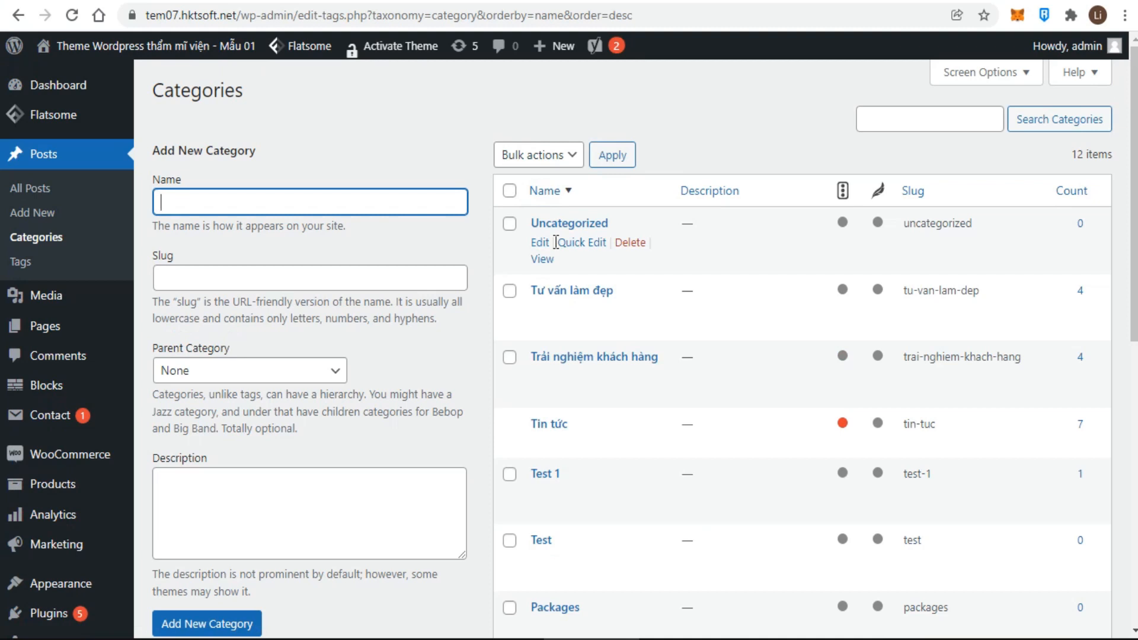
pyautogui.click(873, 121)
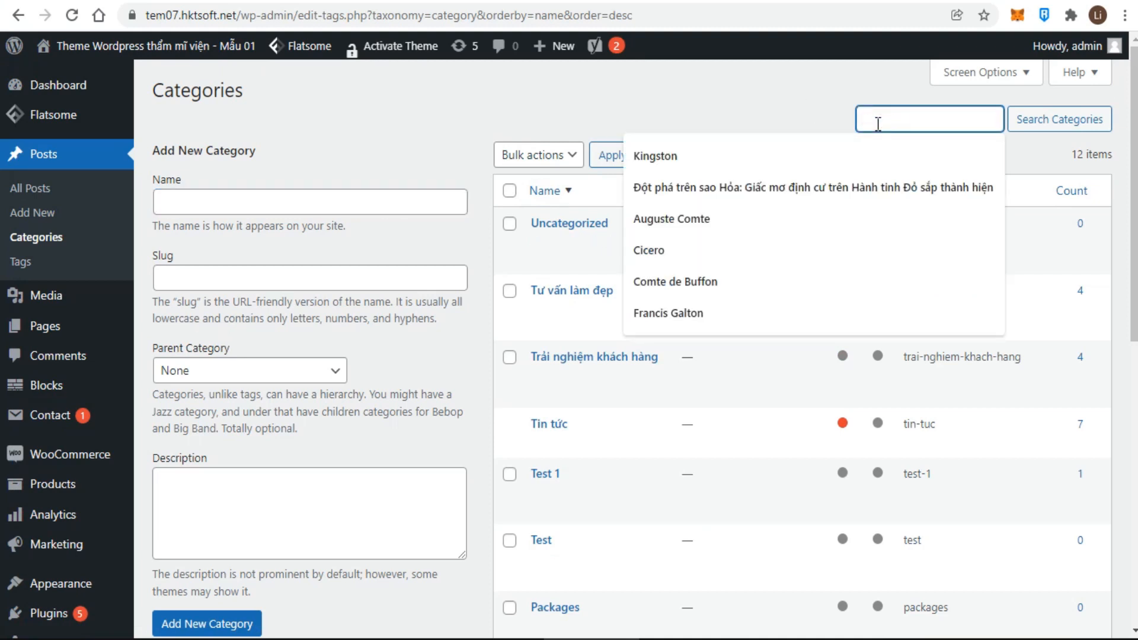
pyautogui.press('Down')
pyautogui.press('Return')
pyautogui.click(1032, 128)
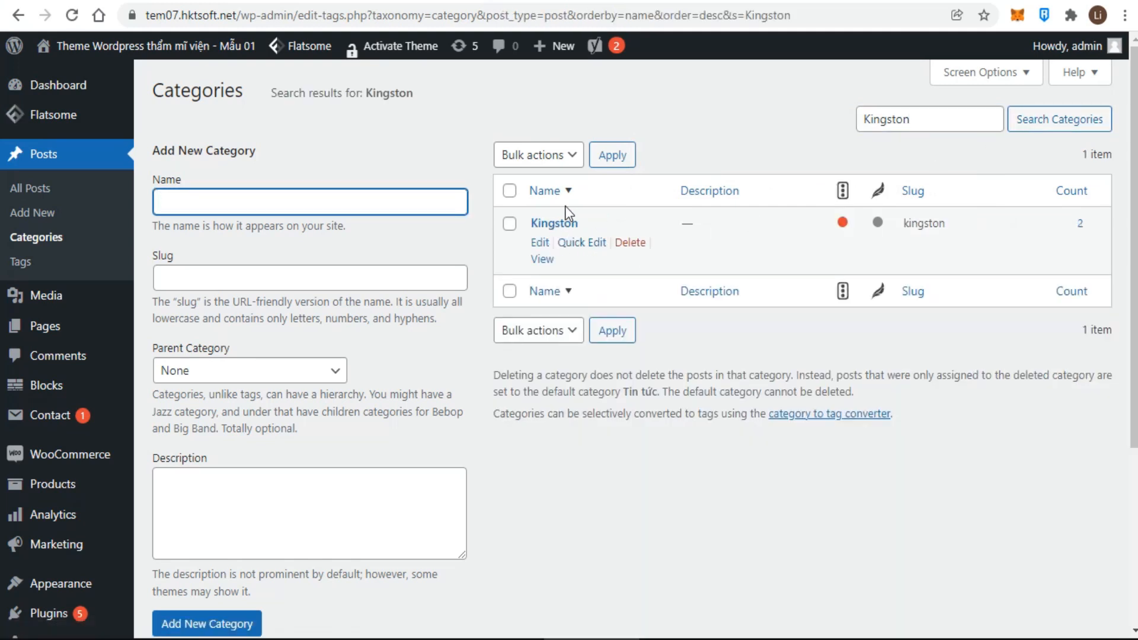
pyautogui.click(39, 239)
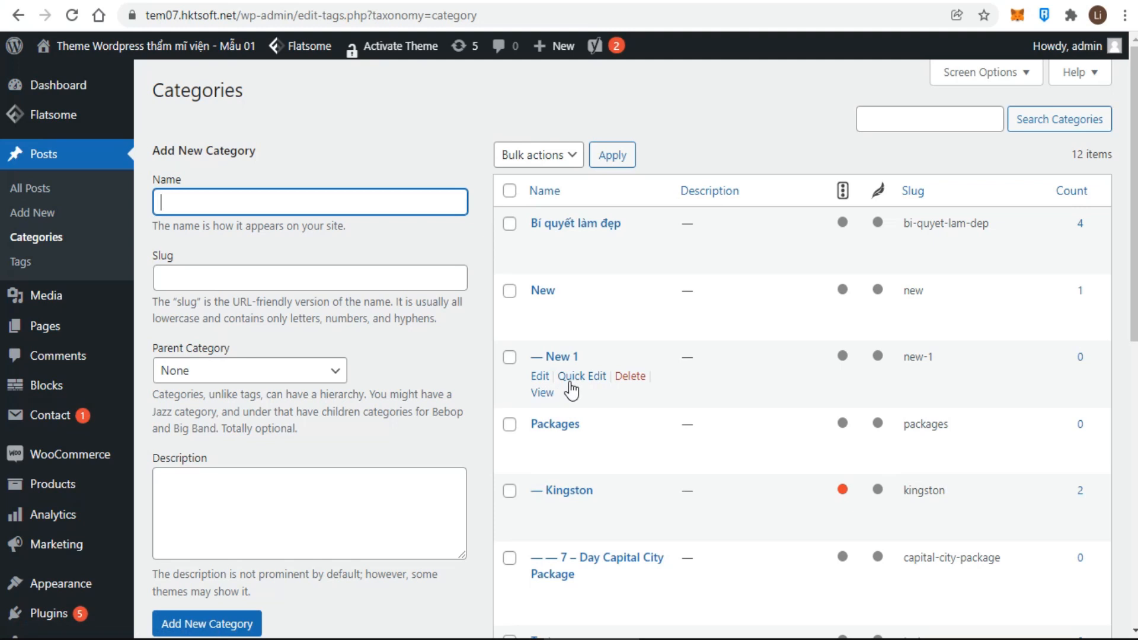
pyautogui.click(572, 378)
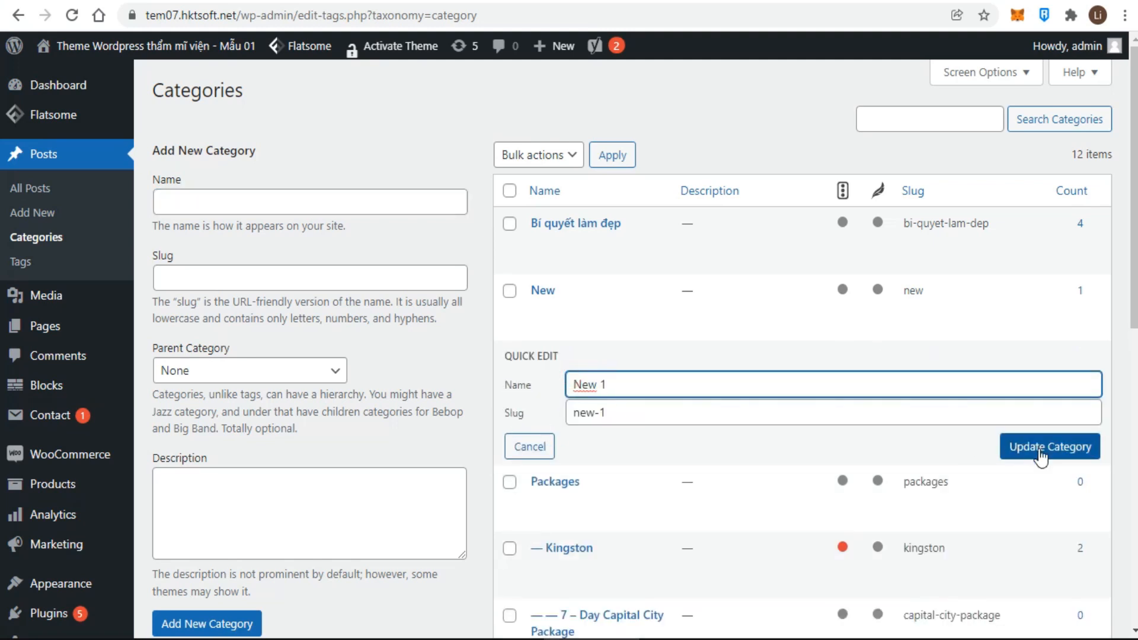
pyautogui.click(1040, 456)
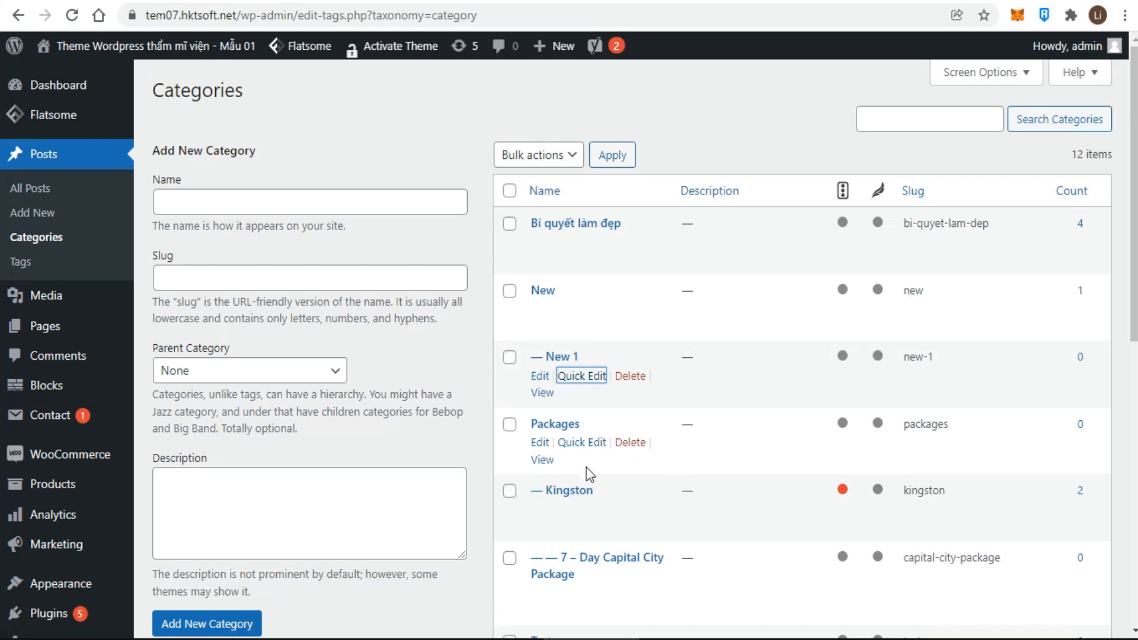
pyautogui.scroll(-1, 588, 462)
pyautogui.scroll(-2, 588, 457)
pyautogui.scroll(3, 585, 452)
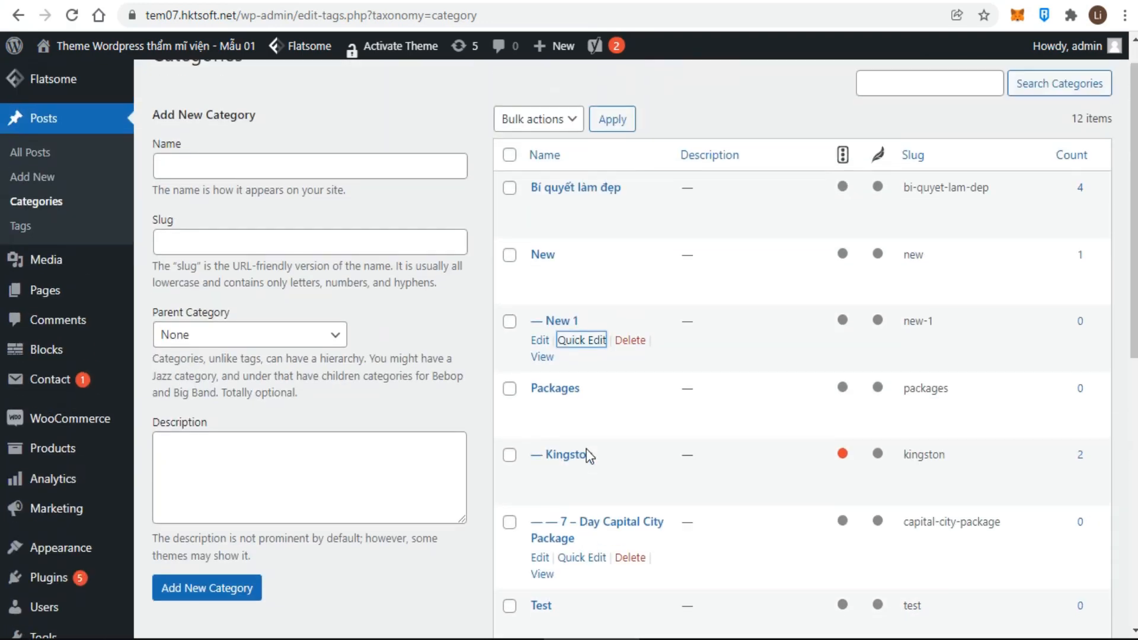
pyautogui.scroll(-7, 588, 459)
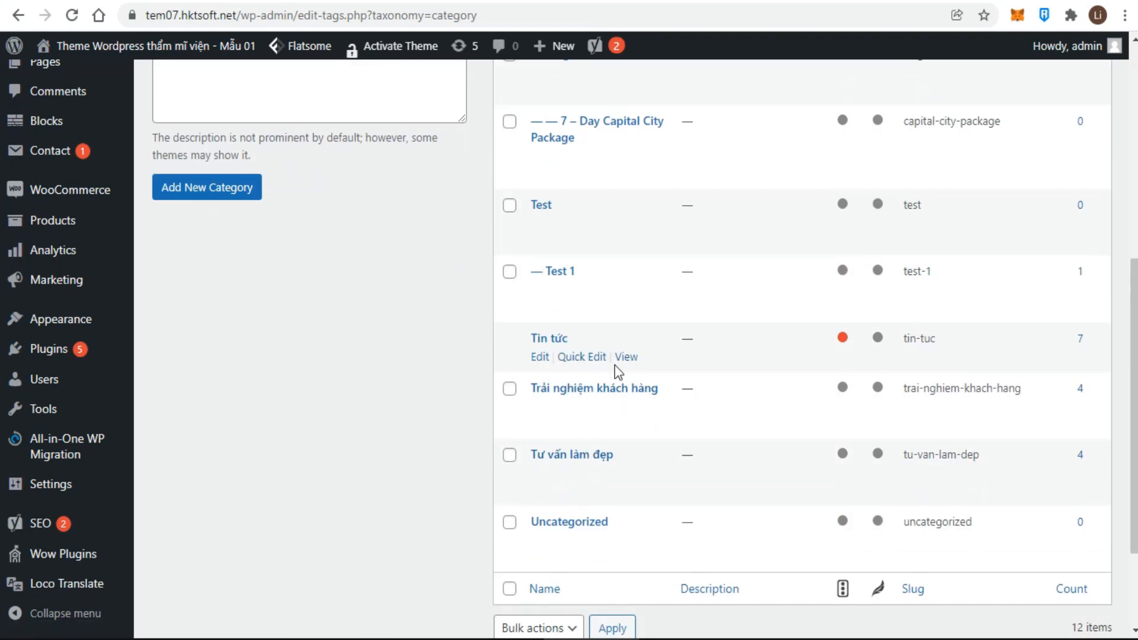
pyautogui.click(622, 357)
# - Open the Kingston category's edit page, keep Packages as its parent, and update it
pyautogui.click(622, 1)
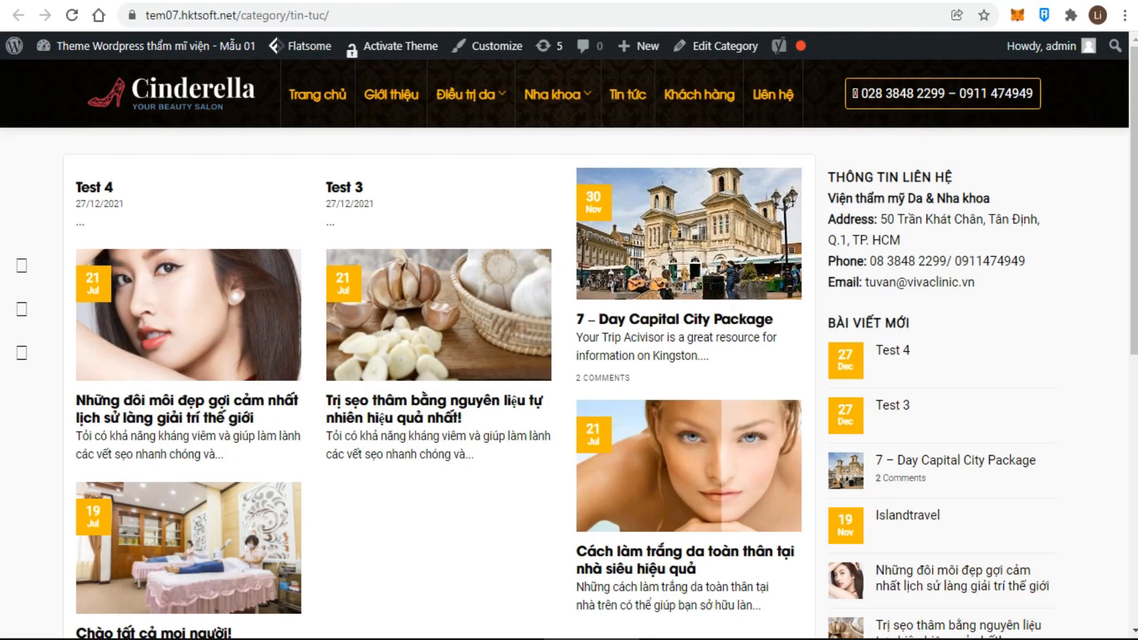
pyautogui.click(125, 2)
pyautogui.scroll(4, 545, 332)
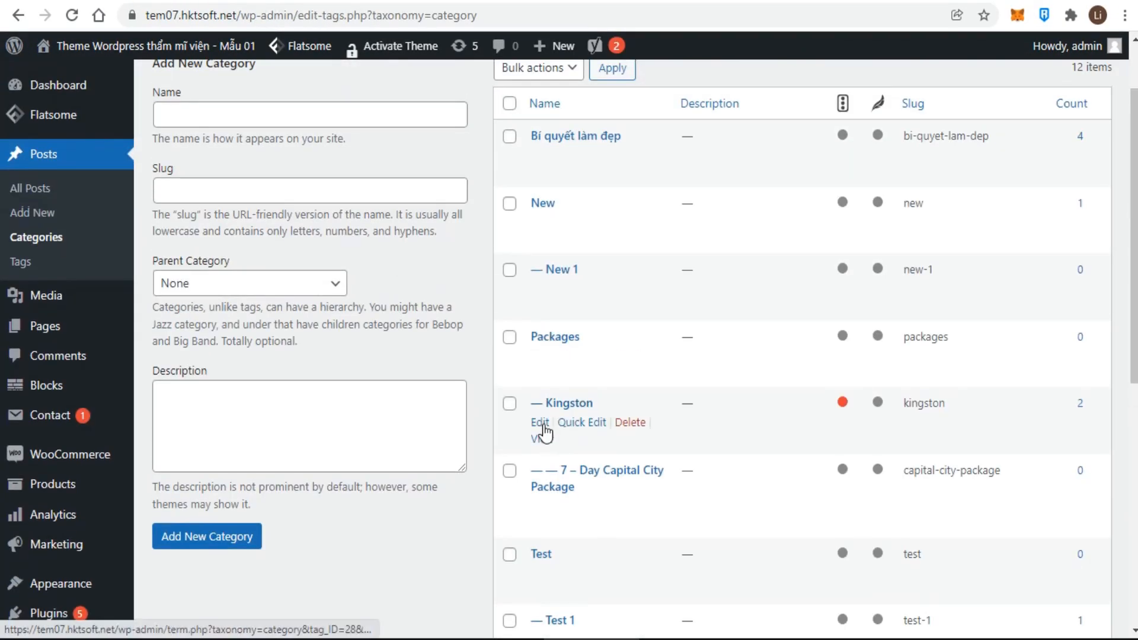
pyautogui.click(541, 422)
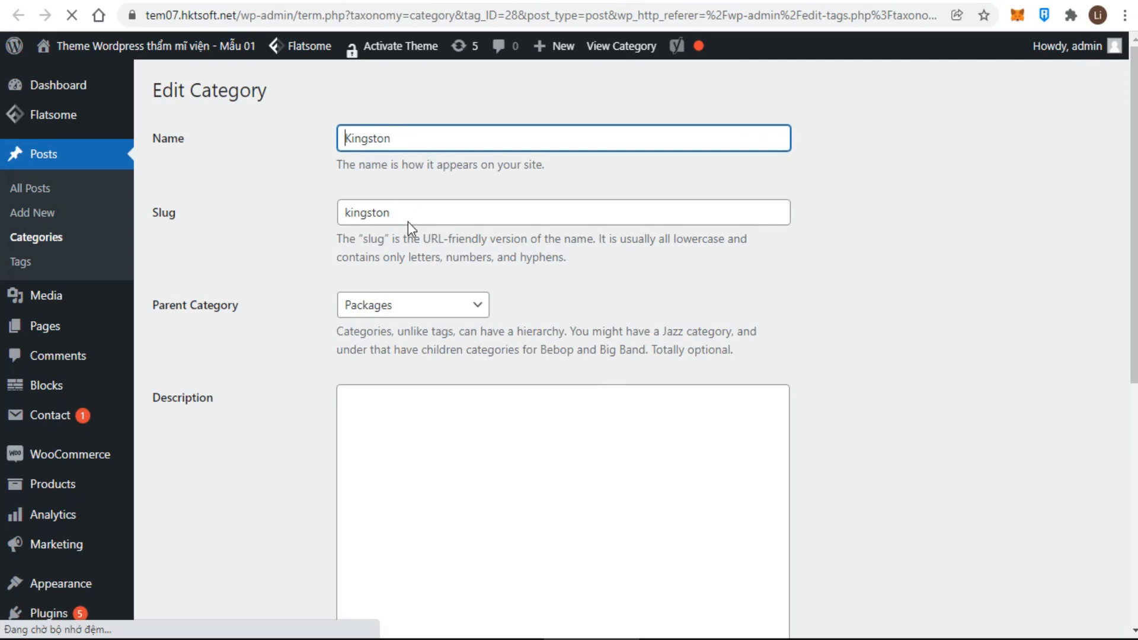
pyautogui.click(425, 304)
pyautogui.click(660, 366)
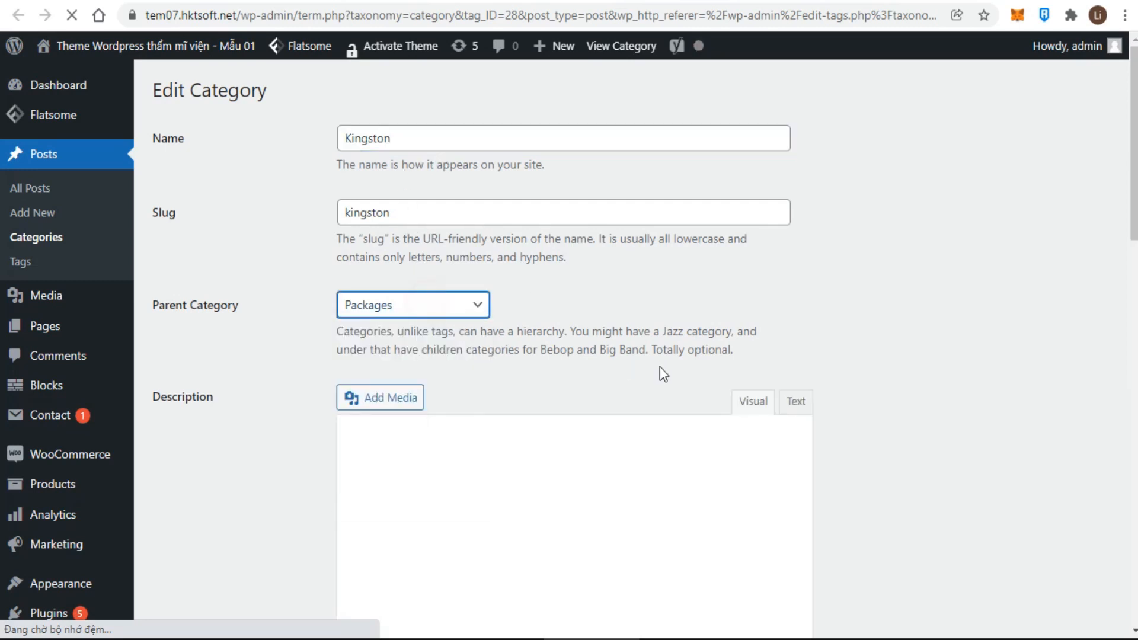
pyautogui.scroll(-15, 648, 384)
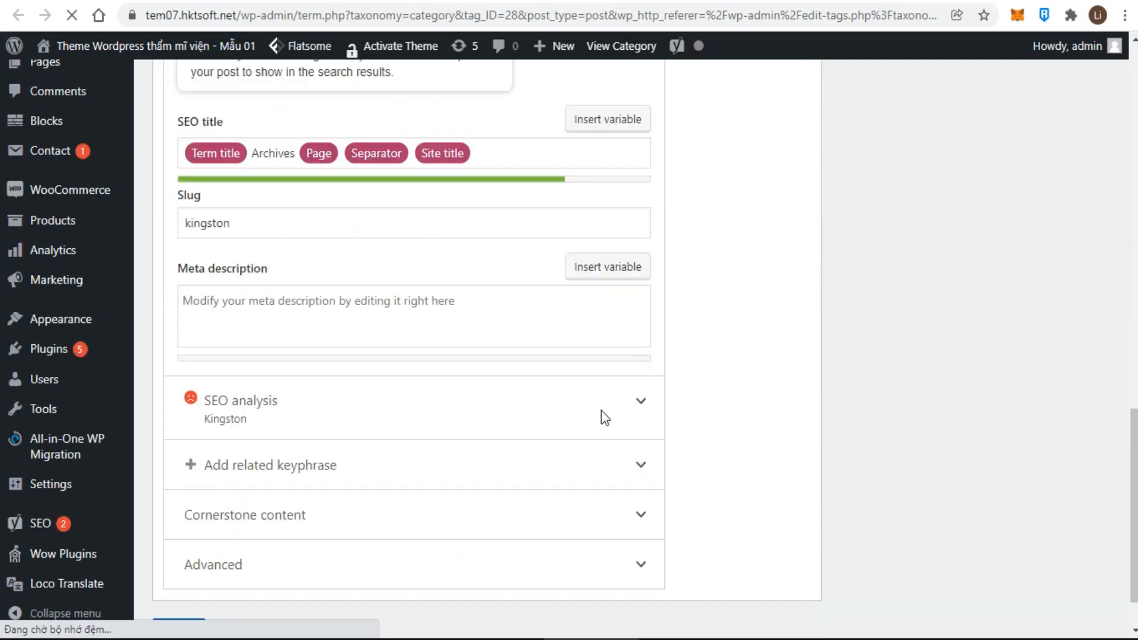
pyautogui.click(180, 567)
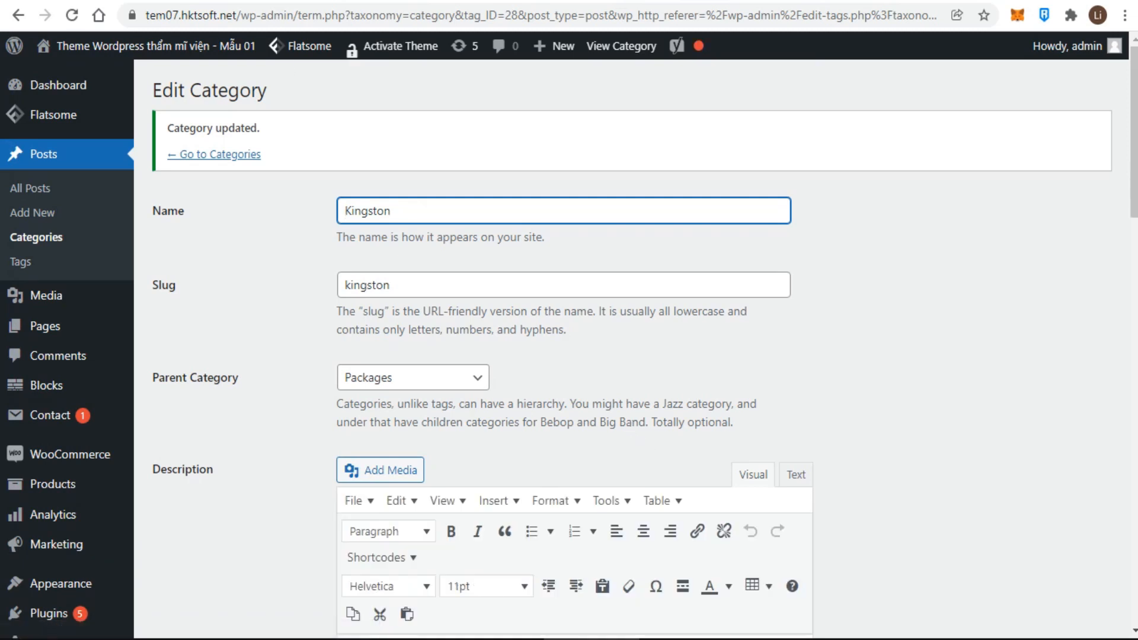
# - Delete the 7 – Day Capital City Package category from the categories list
pyautogui.click(132, 1)
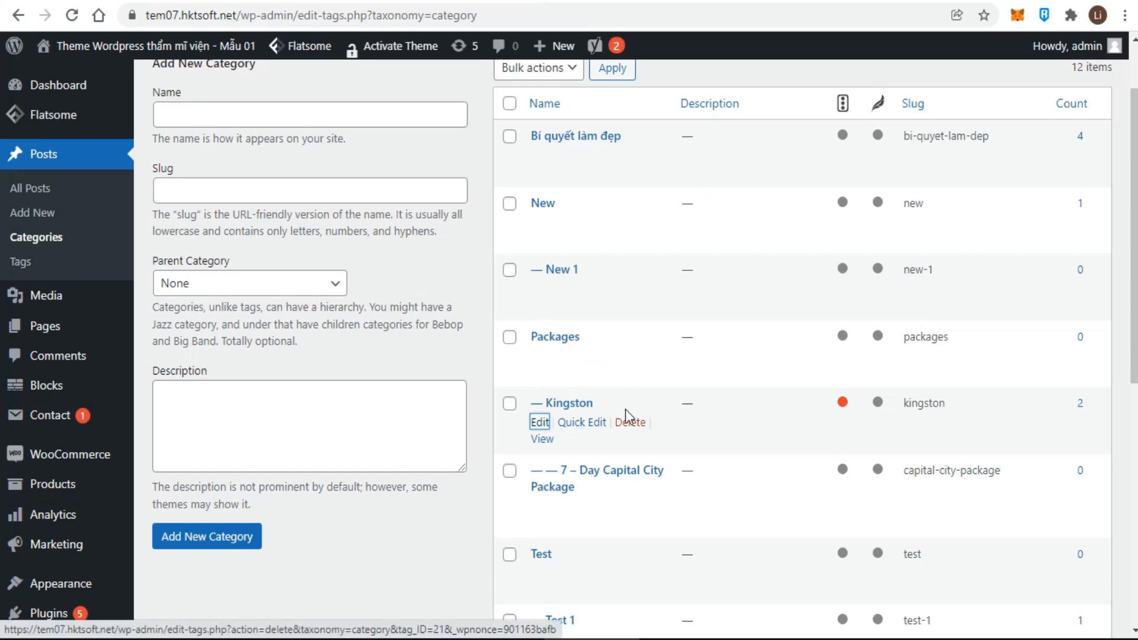
pyautogui.click(630, 507)
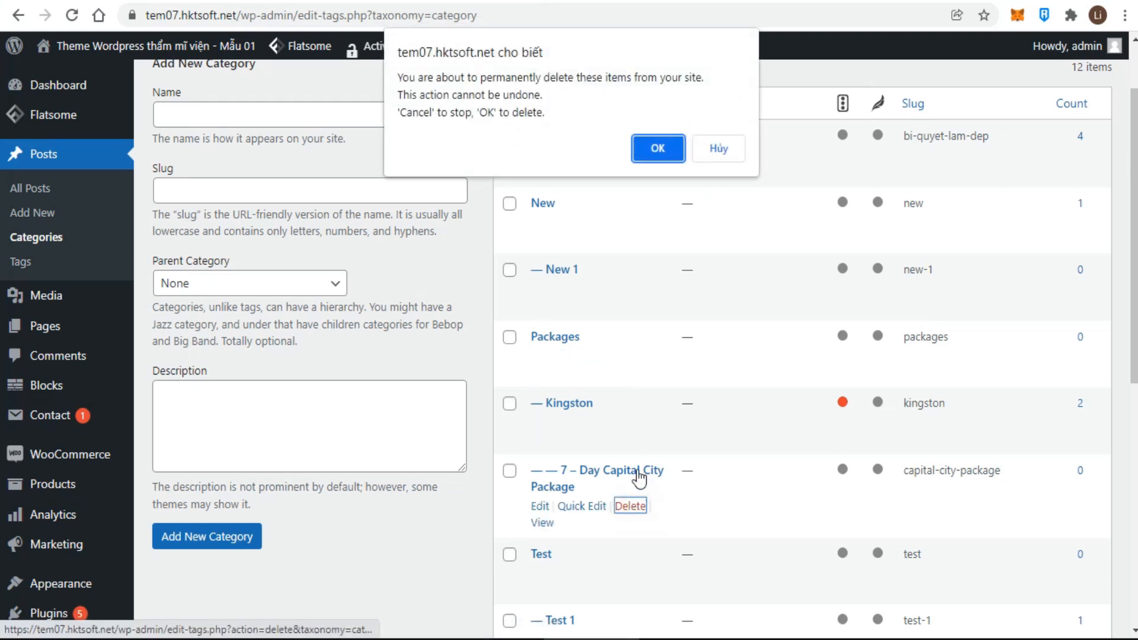
pyautogui.click(654, 144)
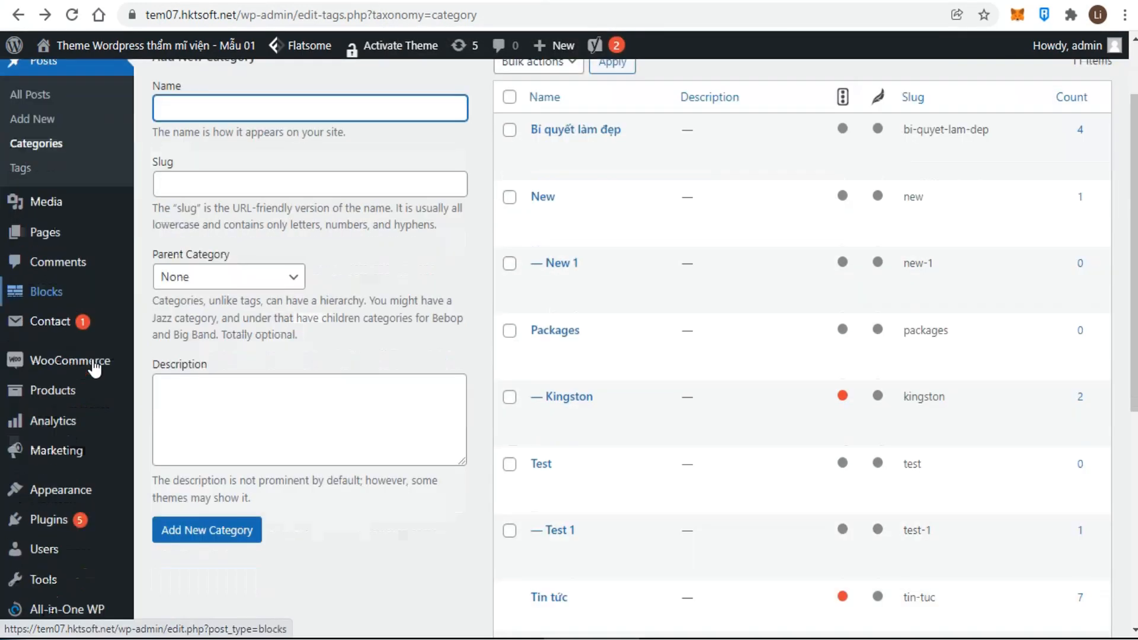
pyautogui.scroll(-3, 77, 385)
# - Set Kingston as the default post category in Writing settings, save, and return to Dashboard
pyautogui.moveTo(51, 495)
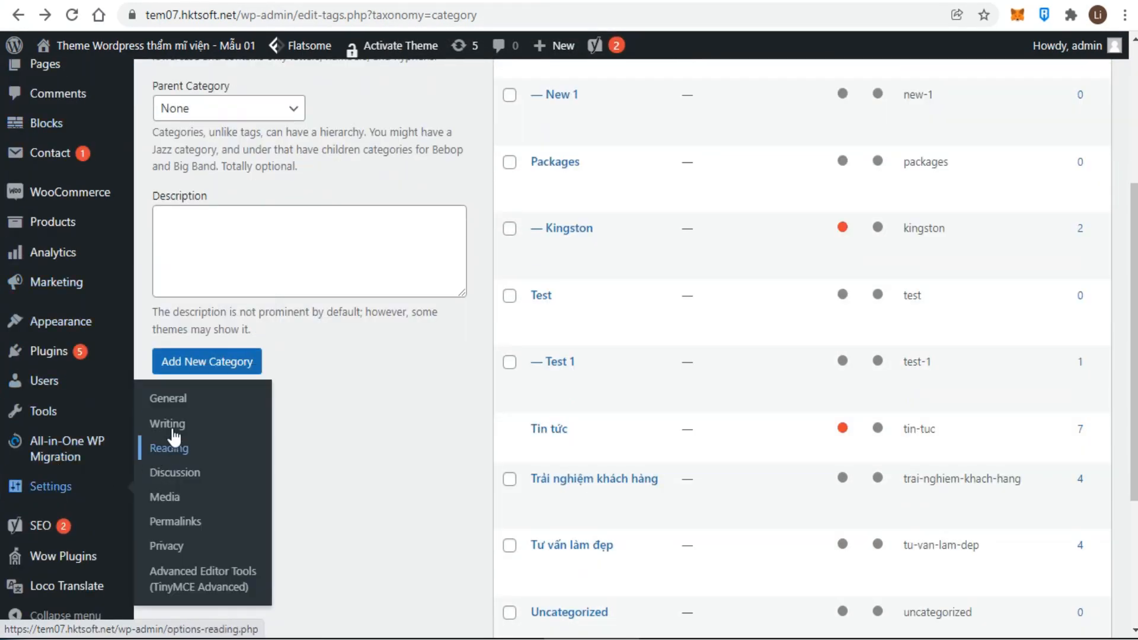
pyautogui.click(167, 424)
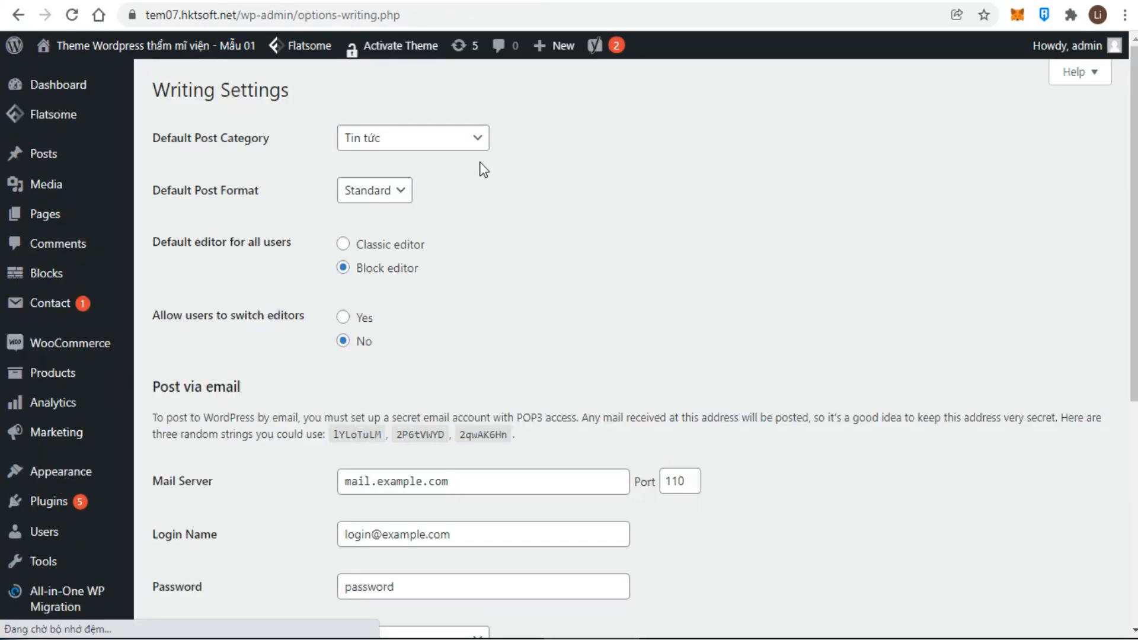
pyautogui.click(468, 139)
pyautogui.click(375, 230)
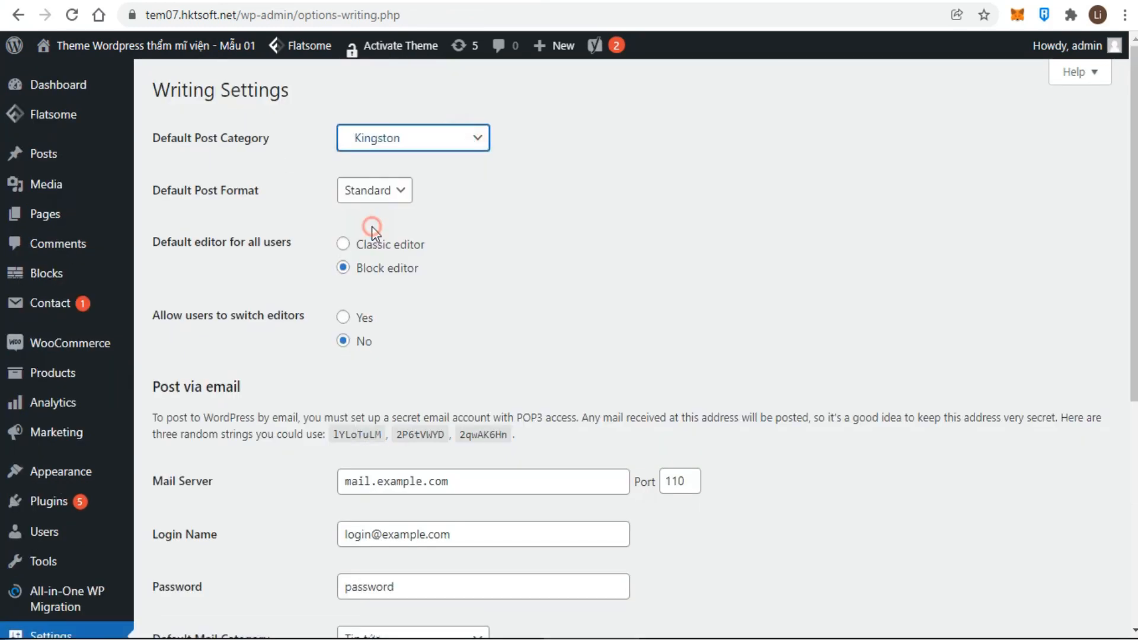
pyautogui.scroll(-6, 551, 420)
pyautogui.click(177, 485)
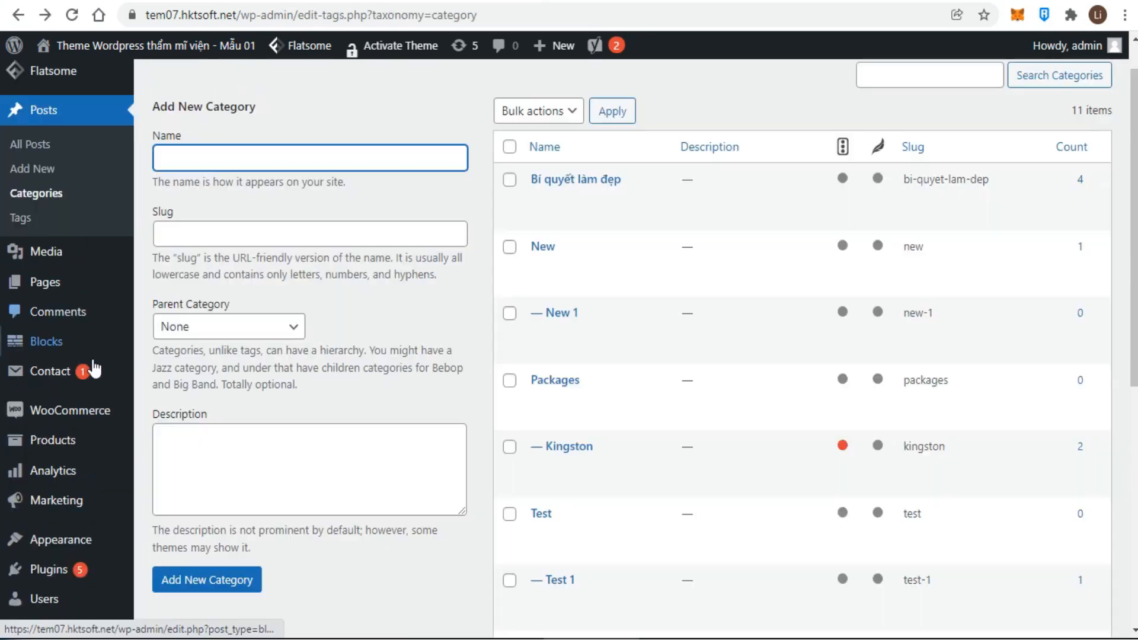
pyautogui.scroll(-4, 94, 368)
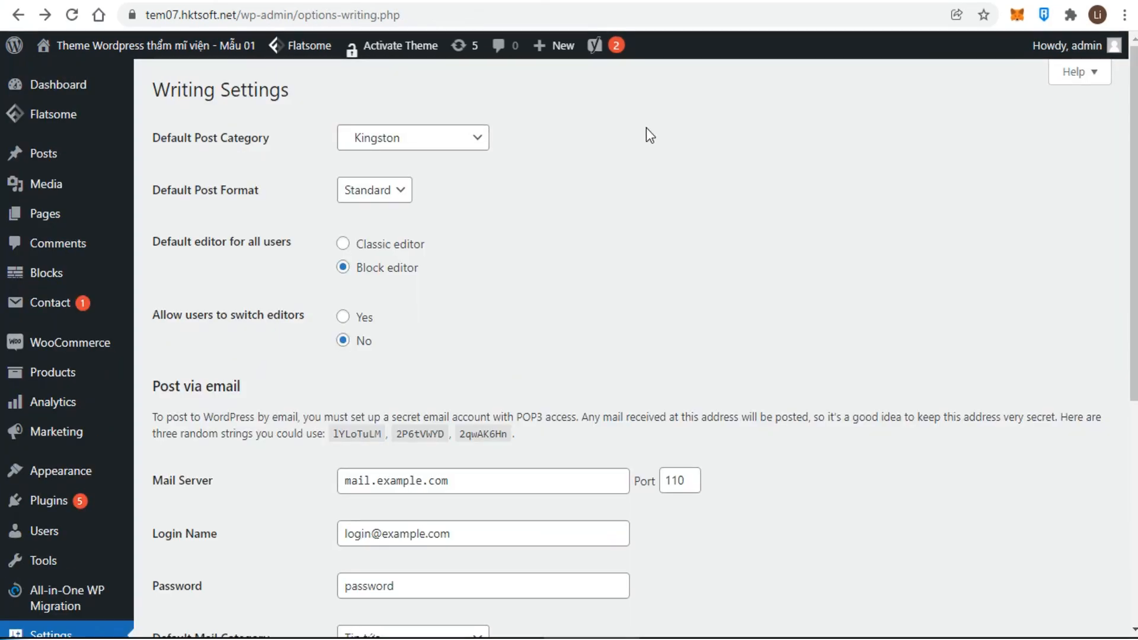
pyautogui.click(53, 113)
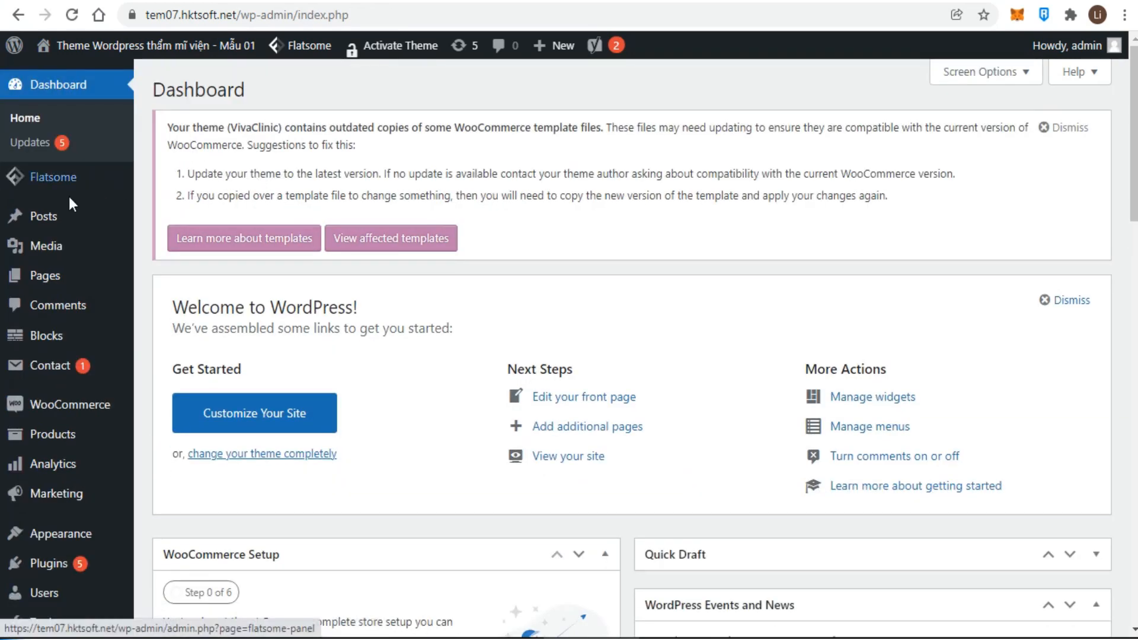
# - Add a new post tag named 'Test 2'
pyautogui.moveTo(69, 225)
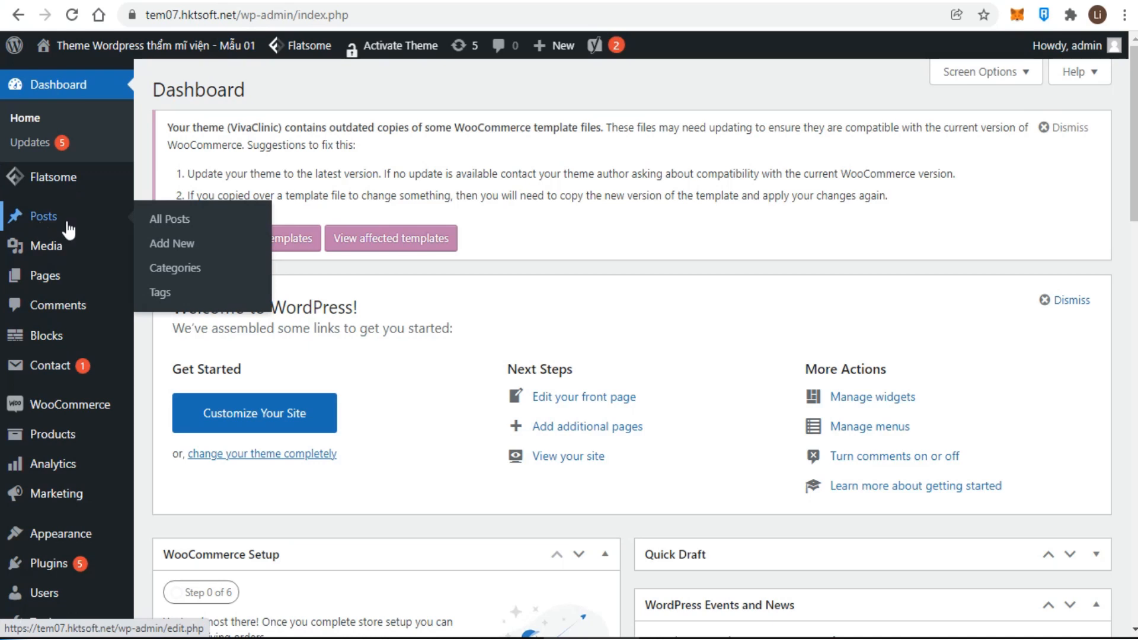
pyautogui.click(162, 300)
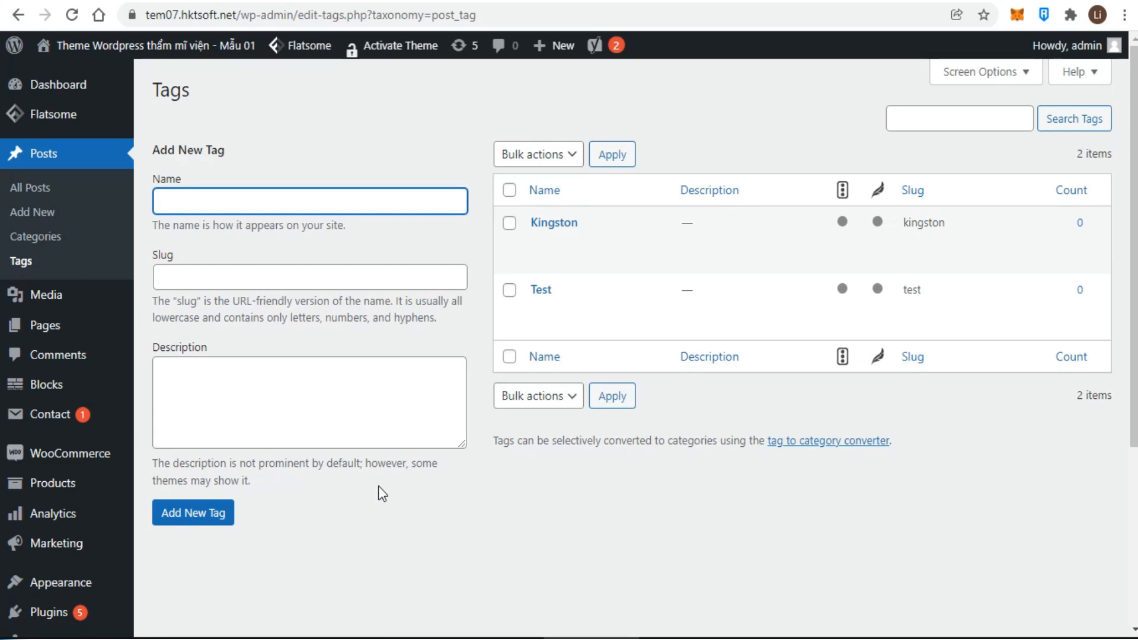
pyautogui.write('Test 2')
pyautogui.click(272, 391)
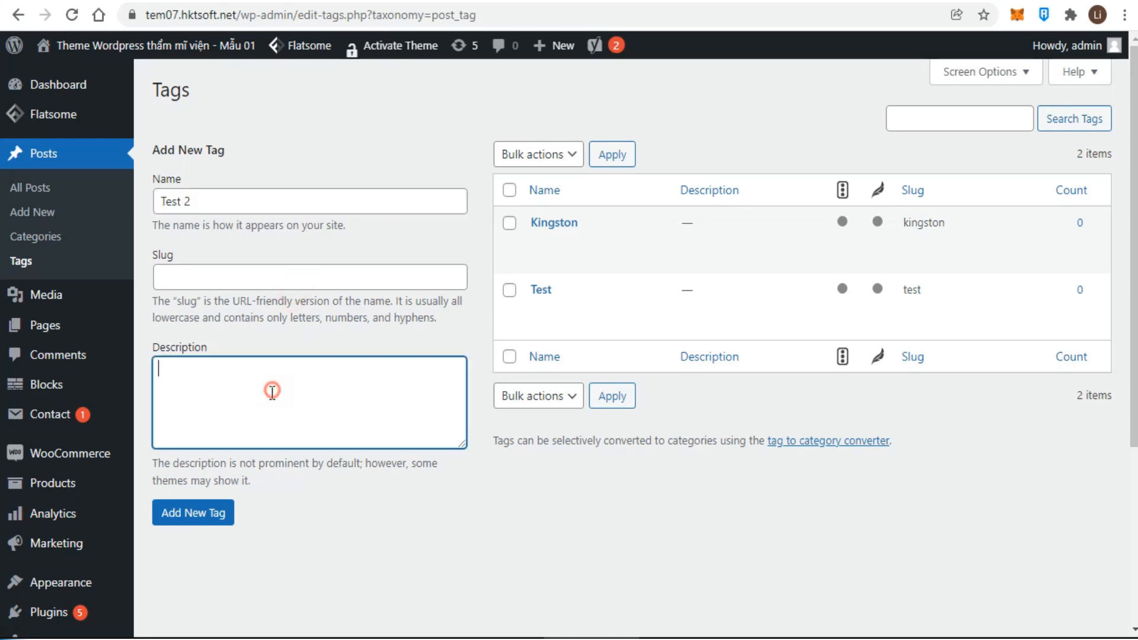
pyautogui.click(196, 516)
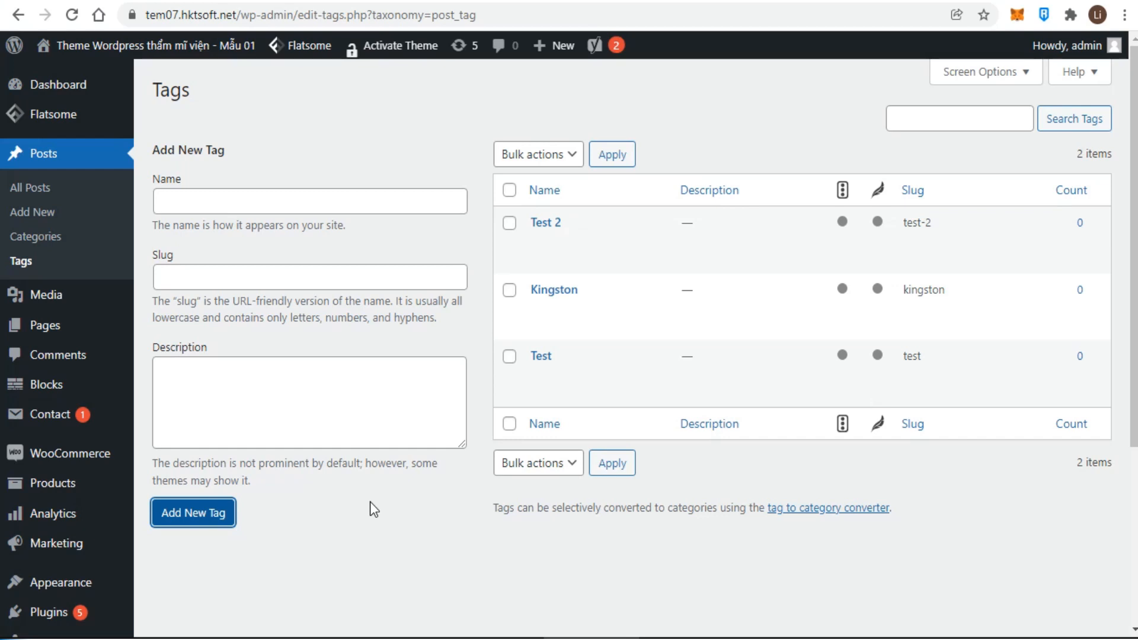
# - Delete the Test 2 tag, leaving Kingston and Test
pyautogui.moveTo(568, 260)
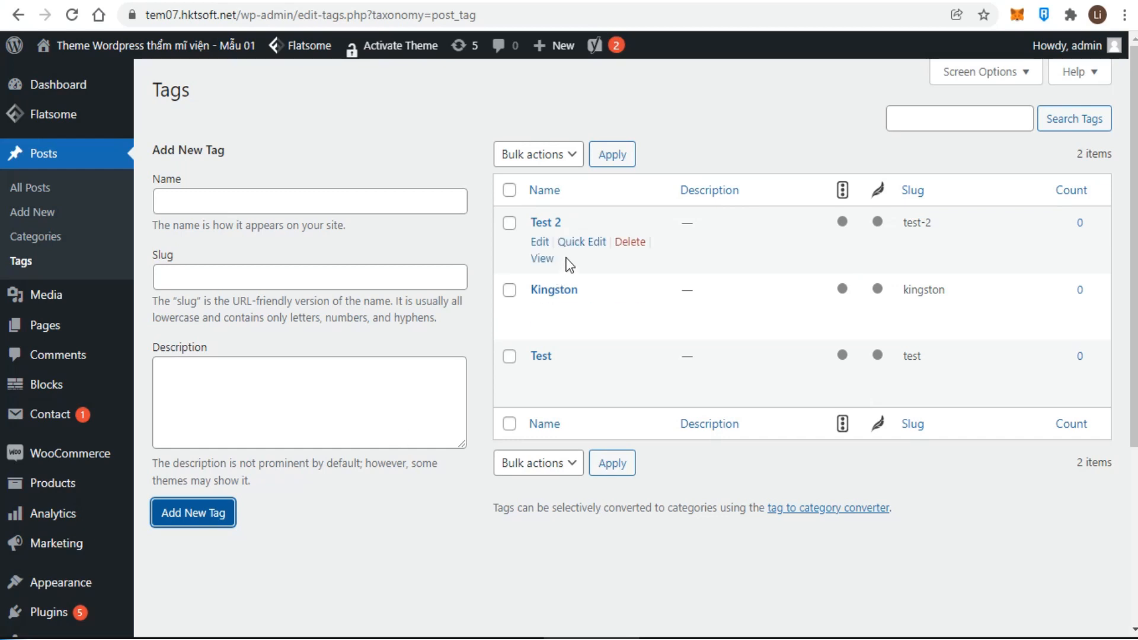
pyautogui.click(630, 242)
pyautogui.click(657, 152)
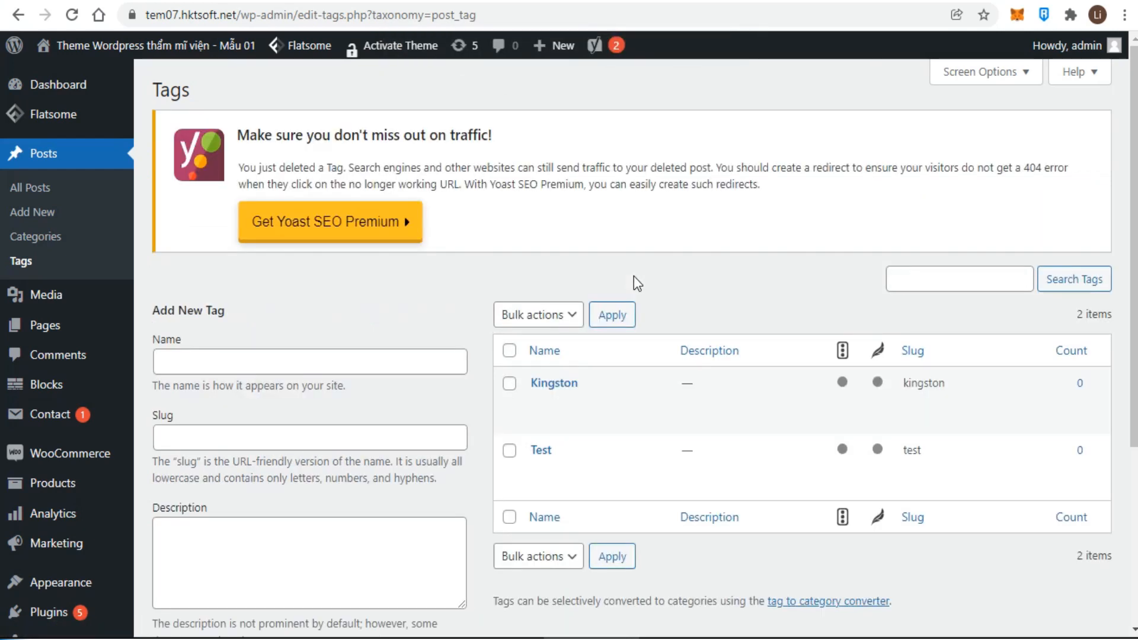
pyautogui.moveTo(772, 397)
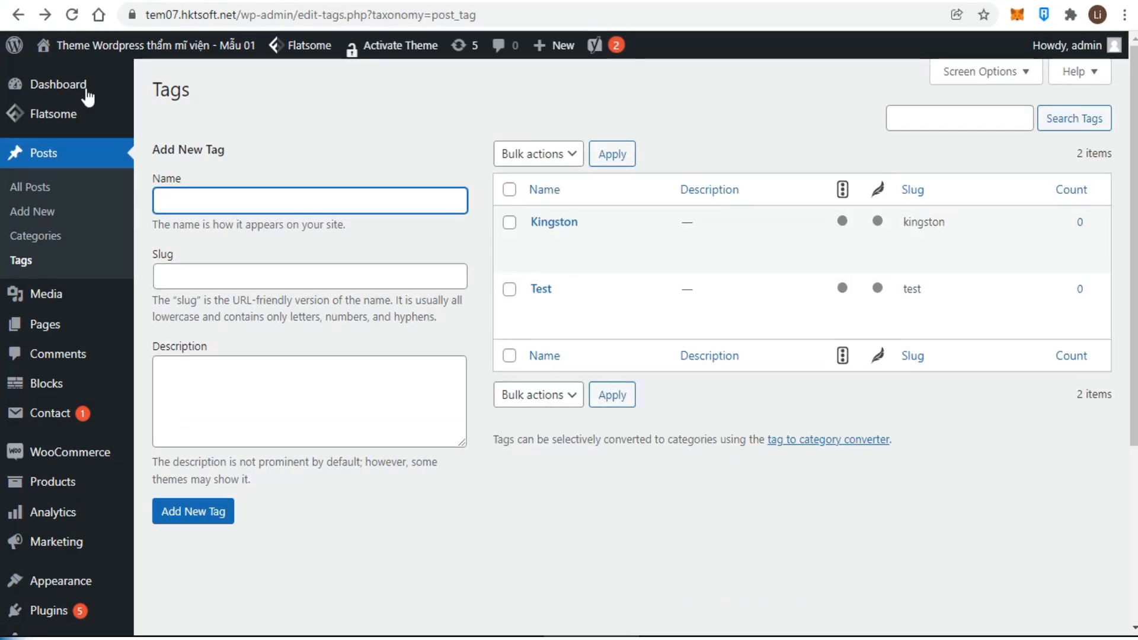
# - Go from the Dashboard to Tools > Import to list the available importers
pyautogui.click(50, 87)
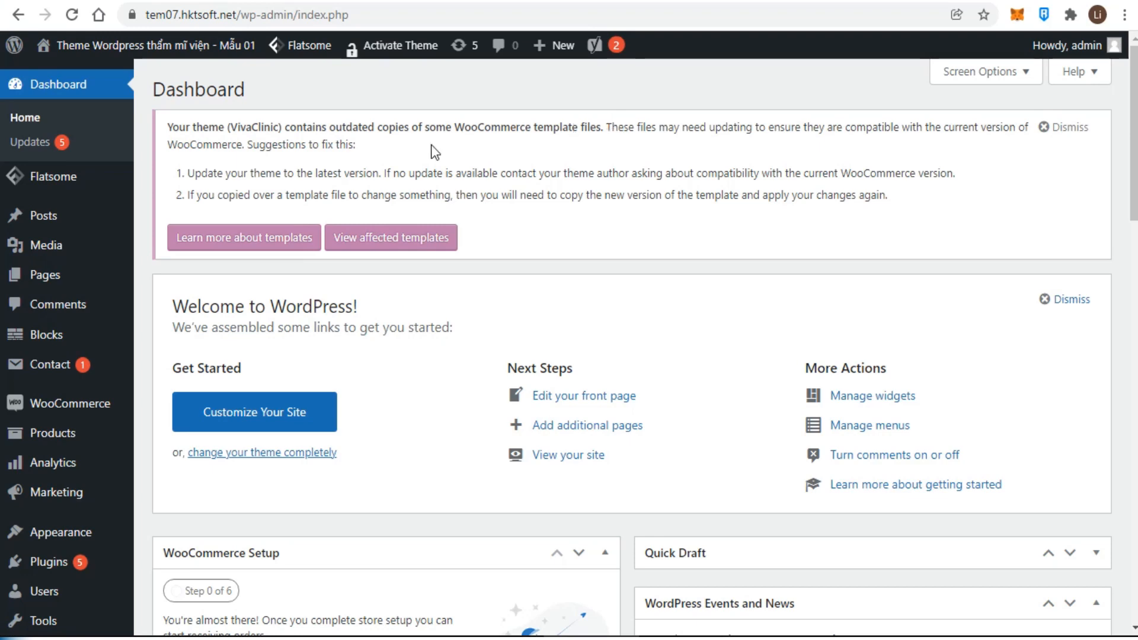
pyautogui.scroll(-4, 71, 284)
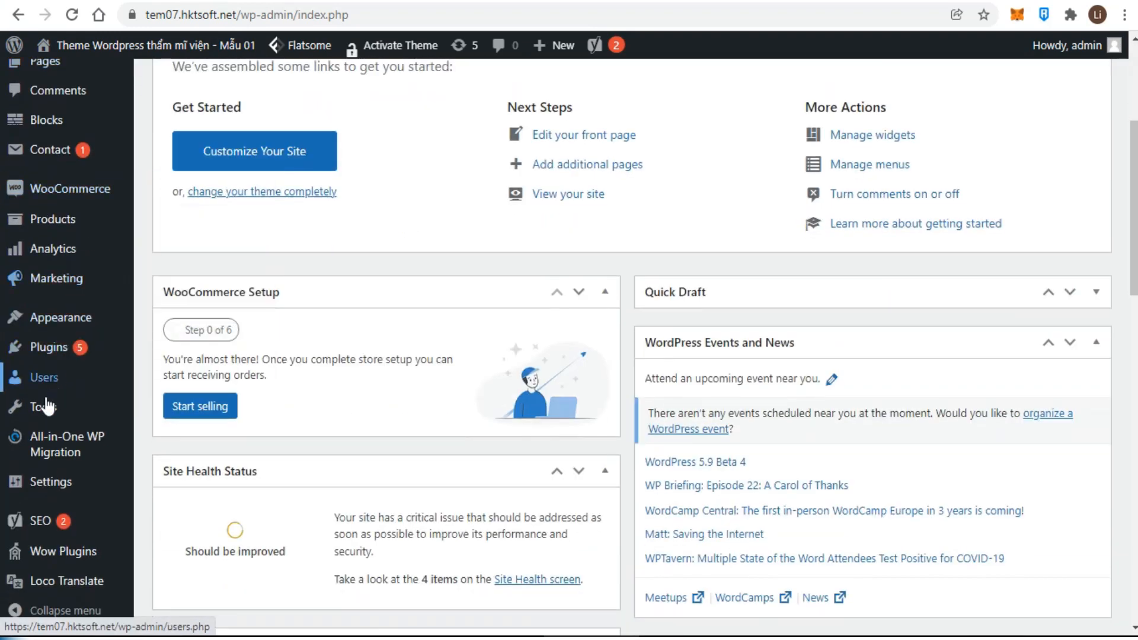
pyautogui.moveTo(44, 409)
pyautogui.click(177, 443)
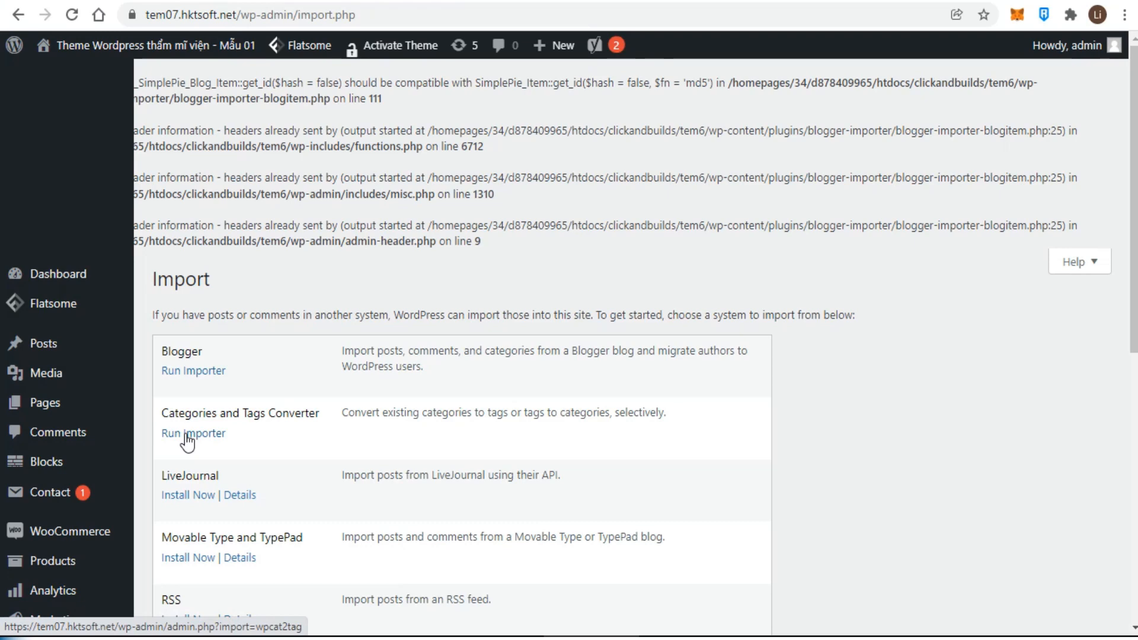
# - Run the Categories and Tags Converter to convert the Kingston (2) category into a tag
pyautogui.click(187, 436)
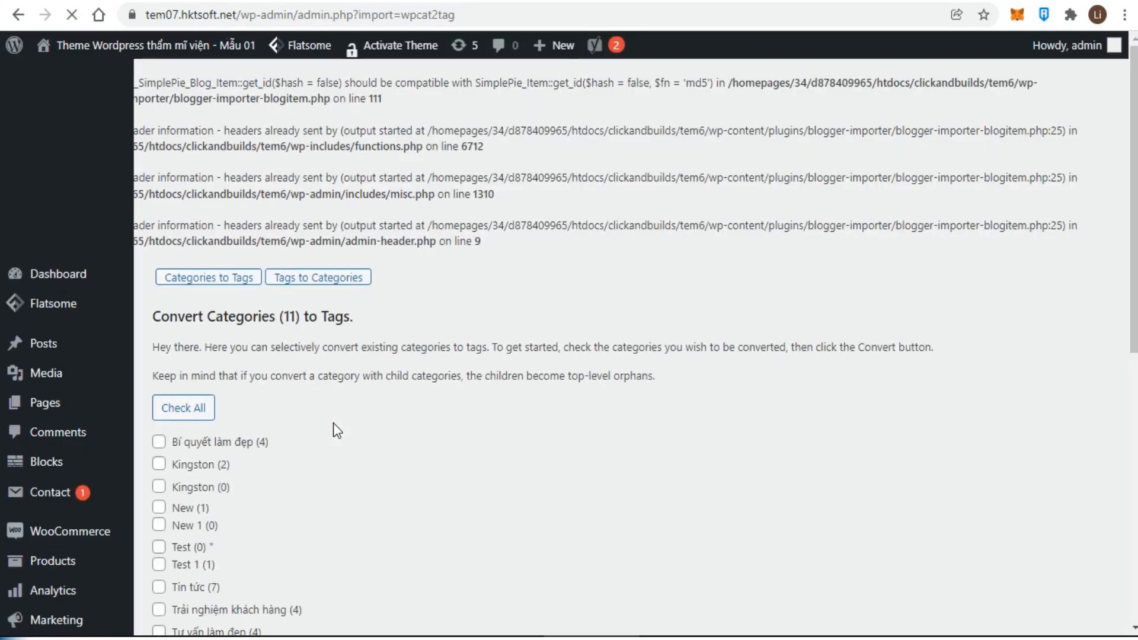
pyautogui.click(158, 463)
pyautogui.scroll(-7, 290, 487)
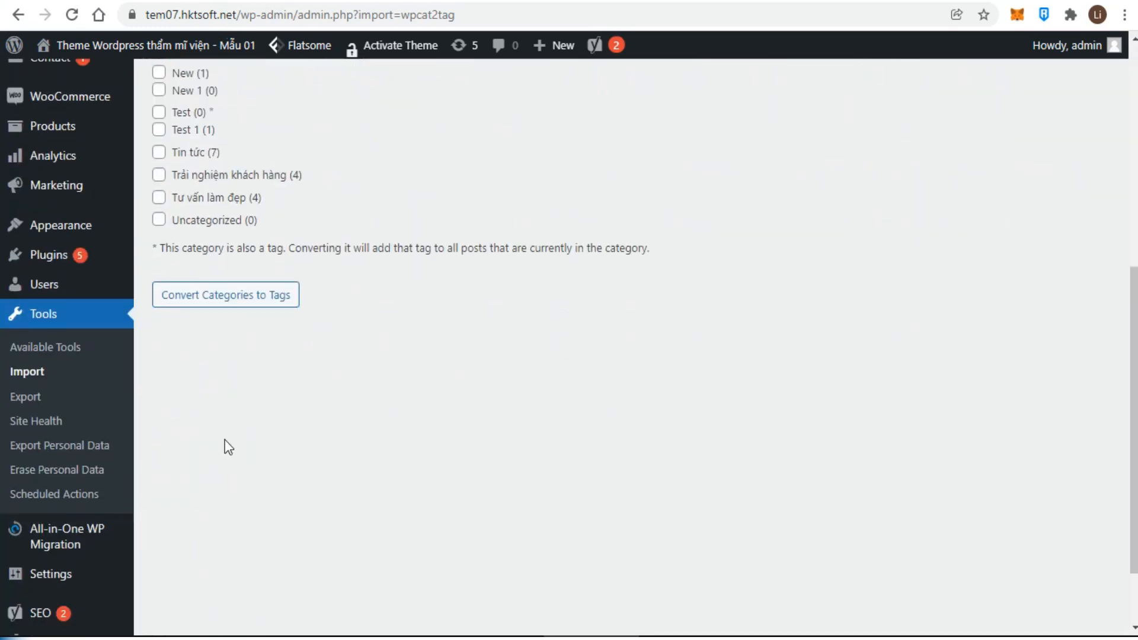
pyautogui.click(168, 295)
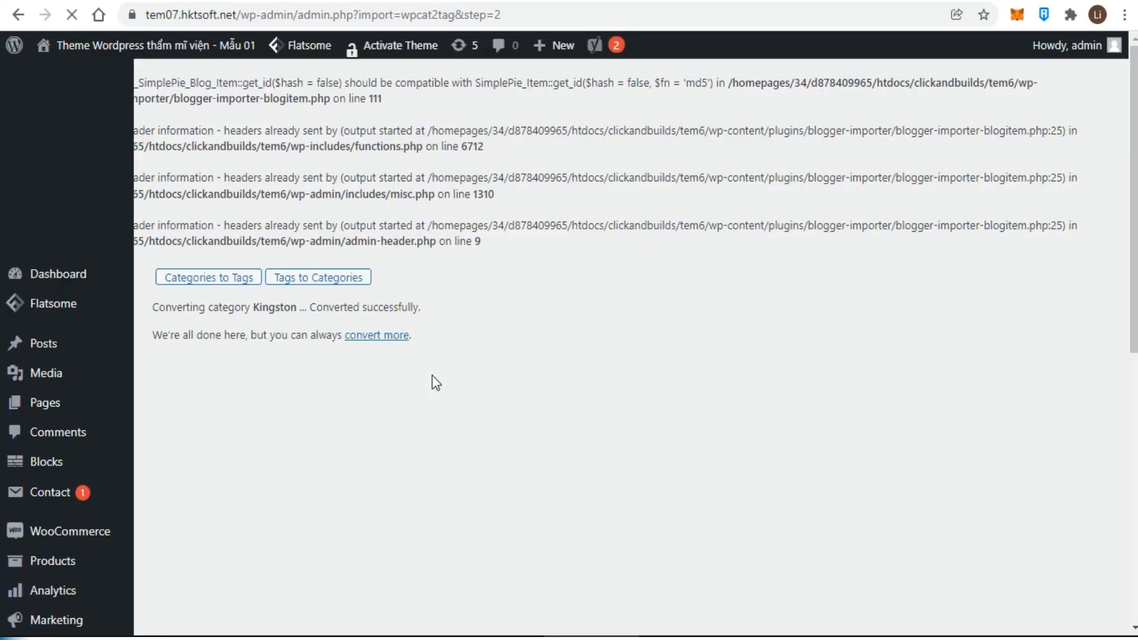
# - Convert the Kingston tag back into a category, then return to the Dashboard
pyautogui.click(323, 283)
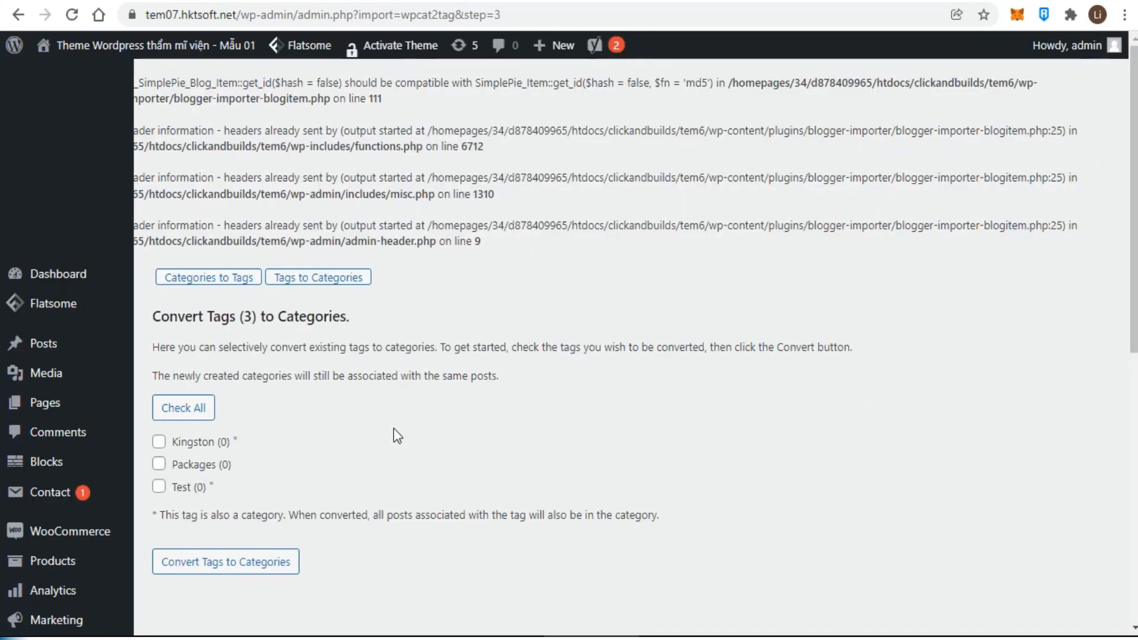
pyautogui.click(159, 442)
pyautogui.click(225, 565)
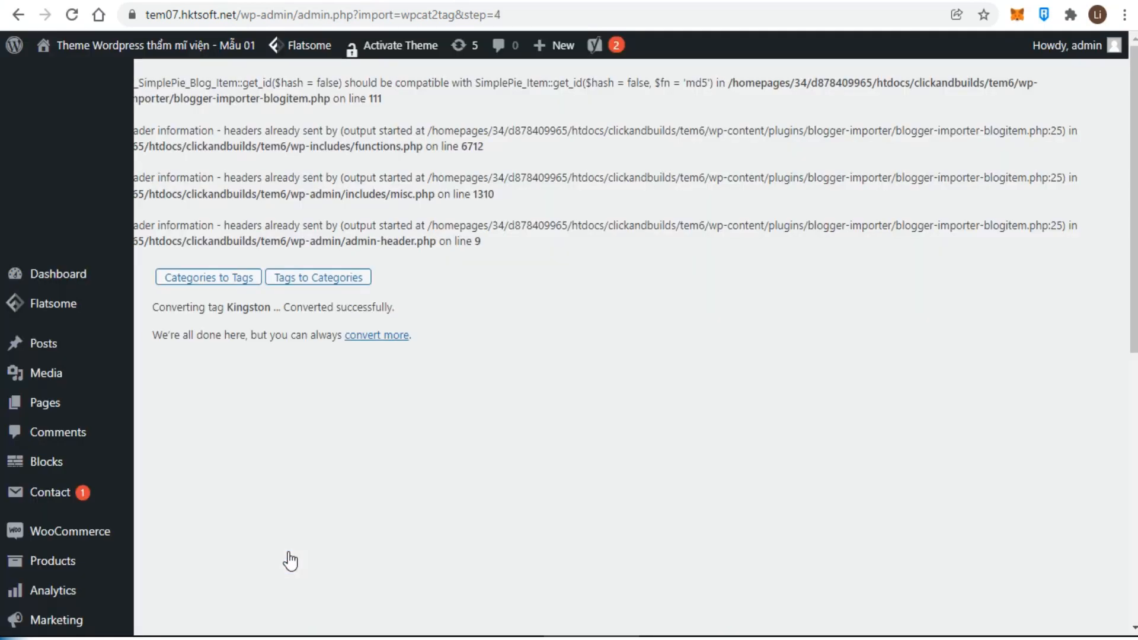
pyautogui.click(204, 278)
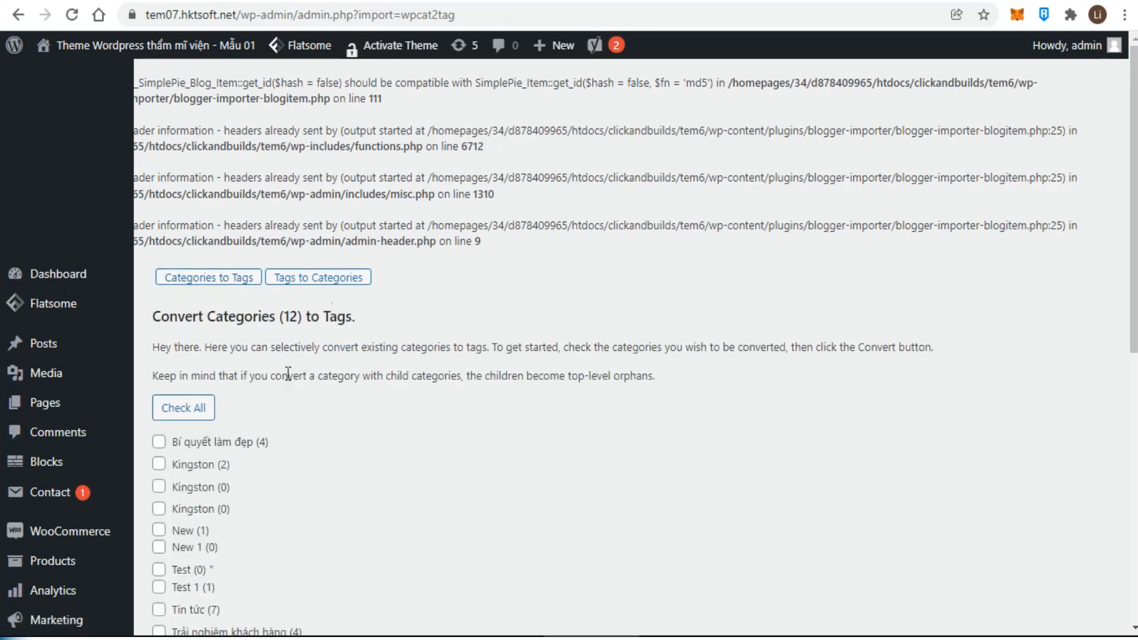
pyautogui.click(42, 276)
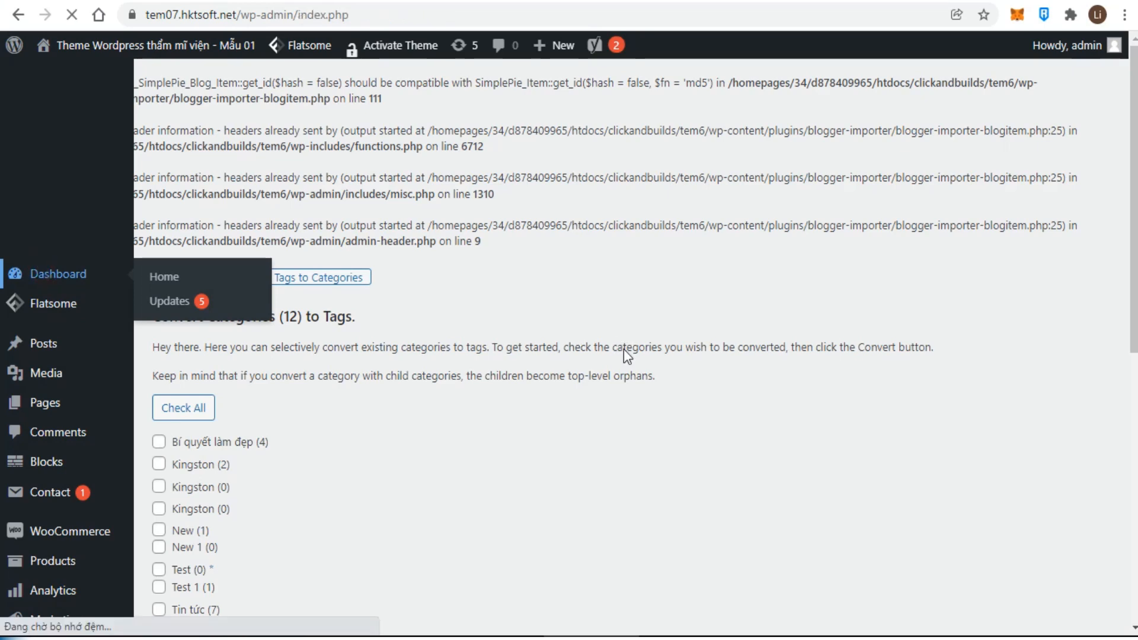